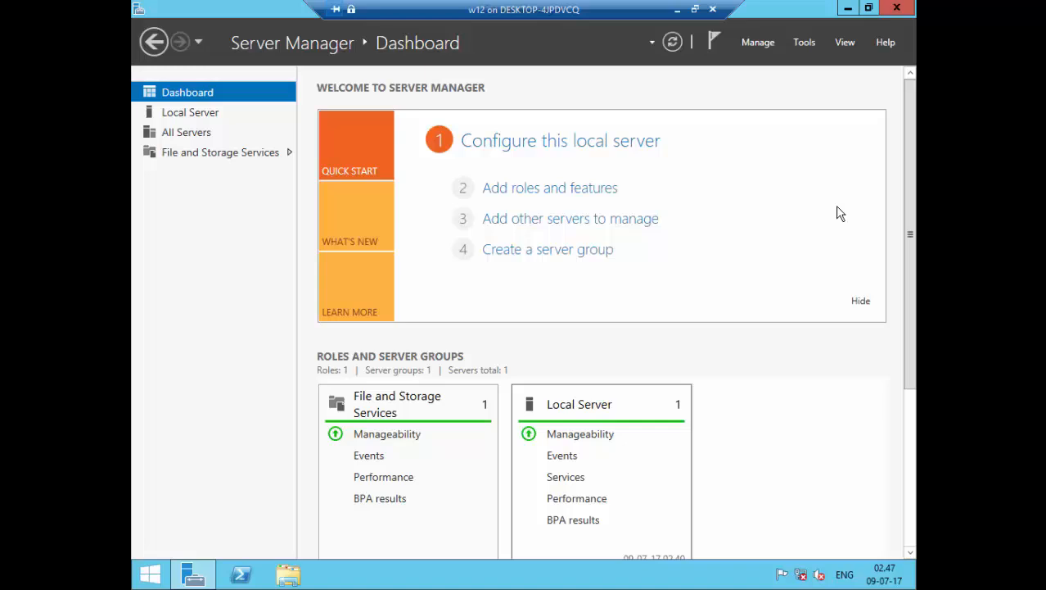
Close and relaunch Server Manager, and view the opening page of the Add Roles and Features Wizard before cancelling it
click(898, 9)
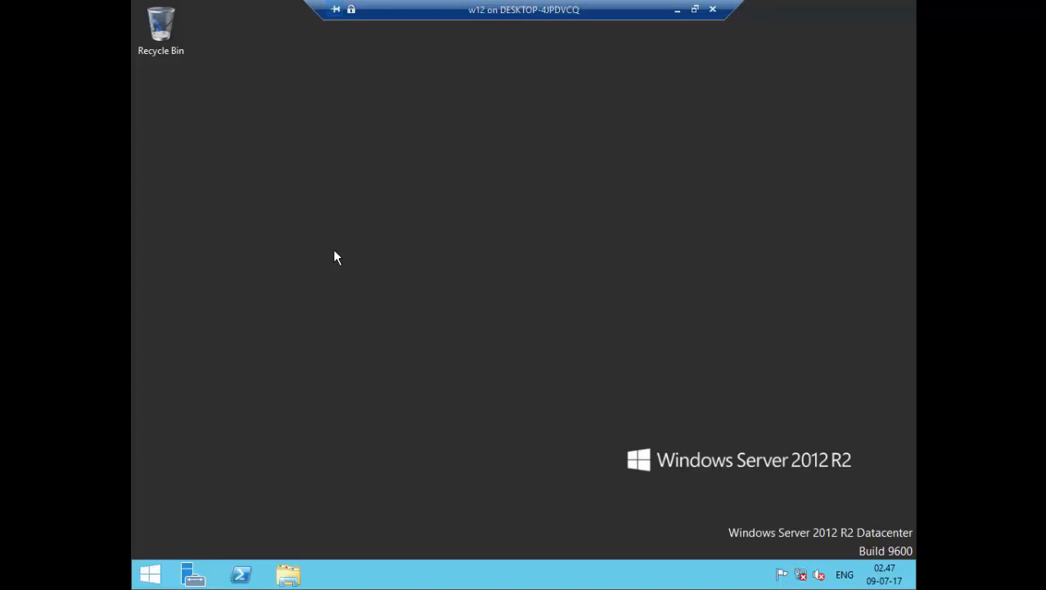
click(193, 577)
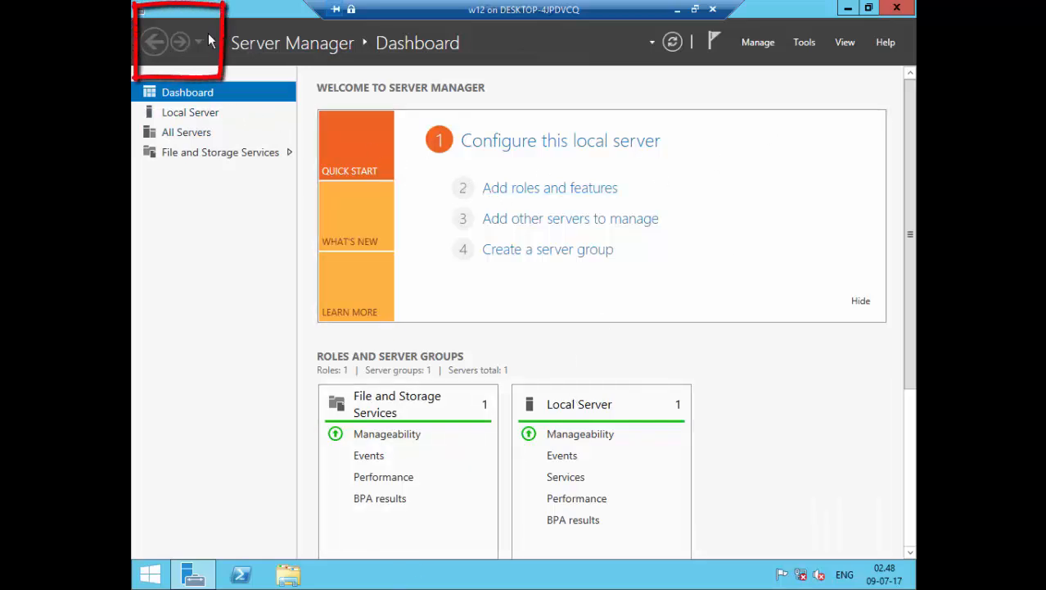
click(528, 192)
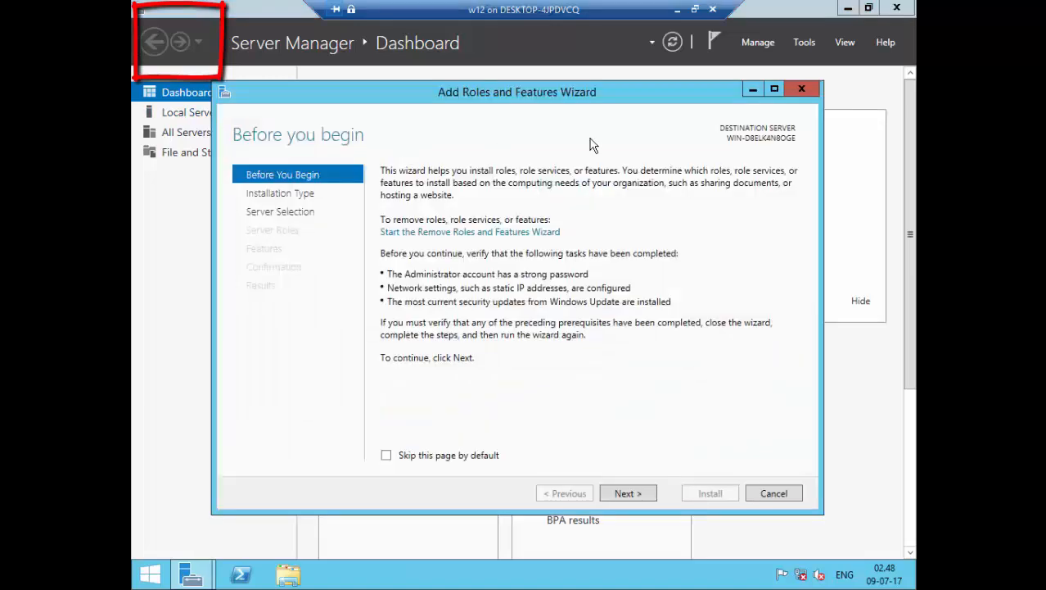
click(803, 89)
View the Local Server page and move back and forward through the navigation history, ending on the Dashboard
click(180, 116)
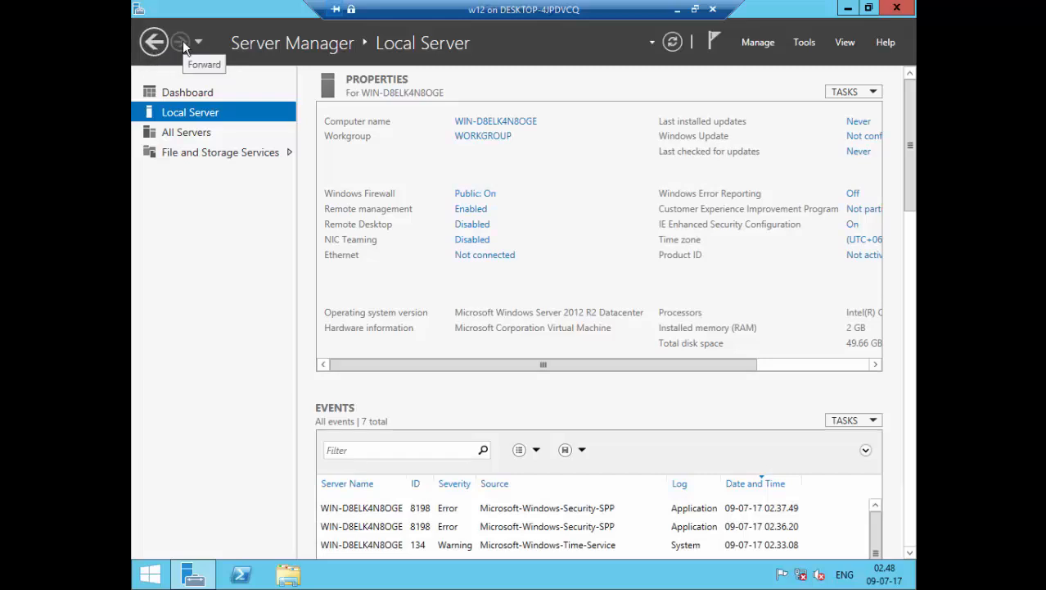
click(158, 42)
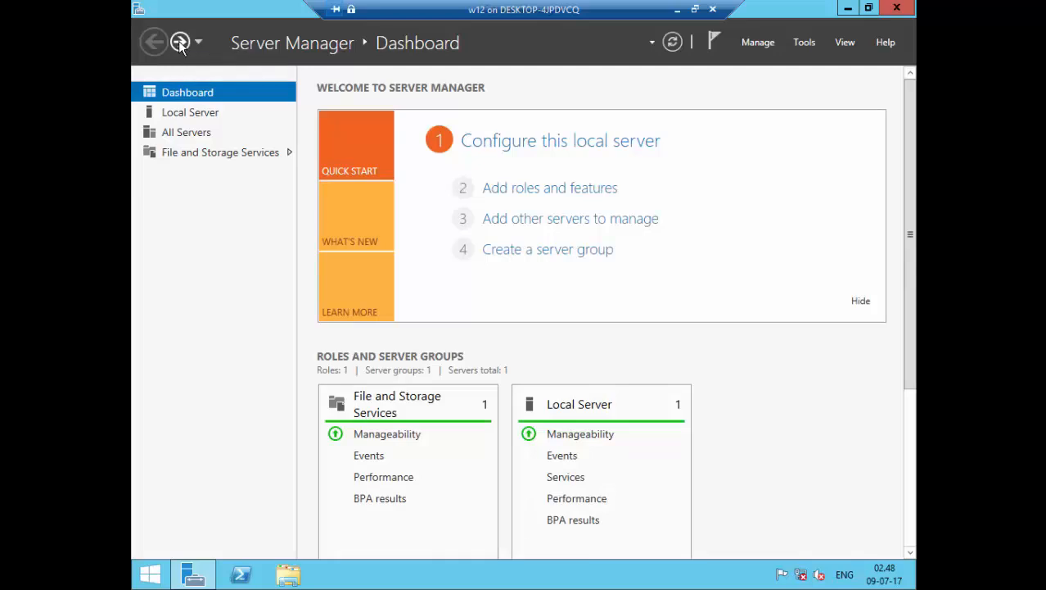
click(180, 43)
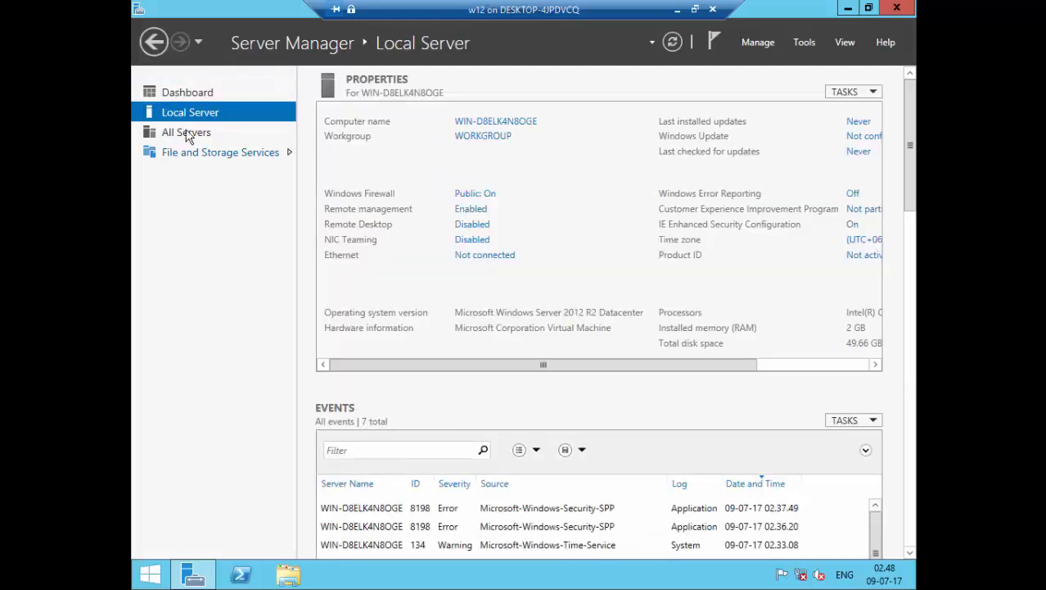
click(151, 41)
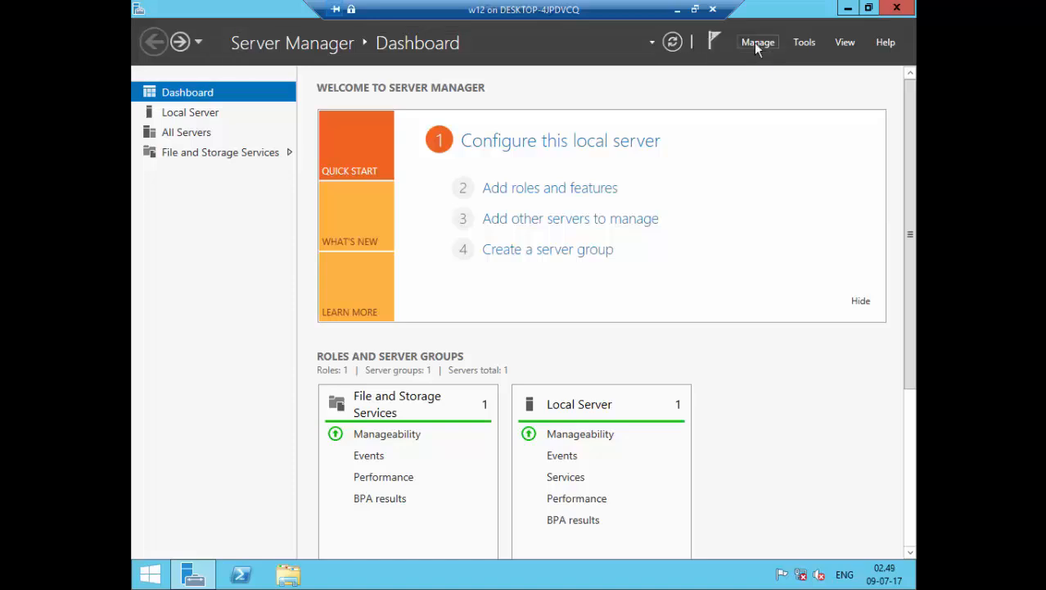
Look through the available administrative tools and the display zoom and Welcome tile options
click(810, 43)
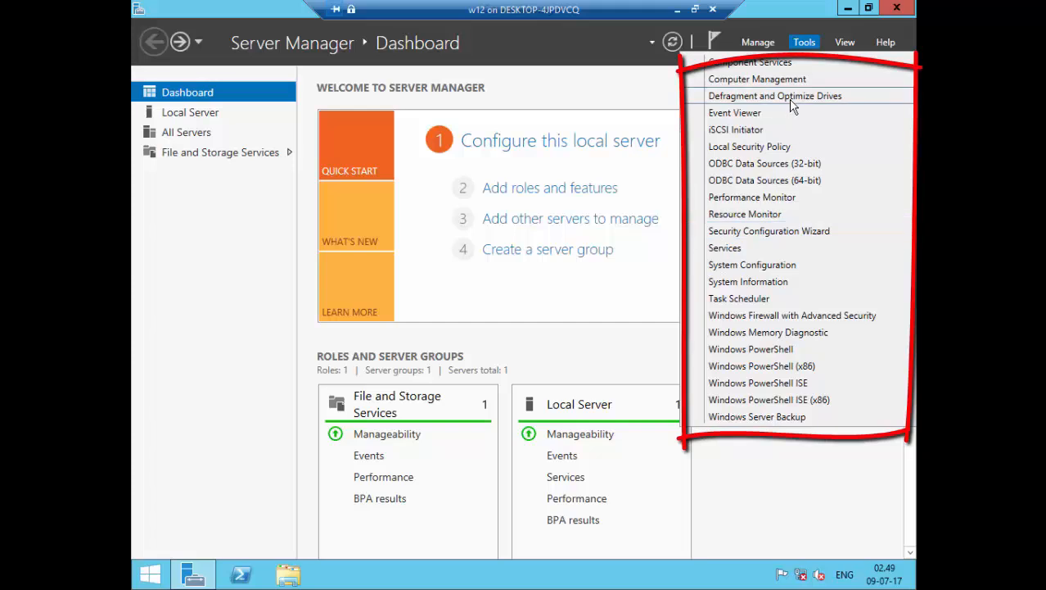
click(667, 92)
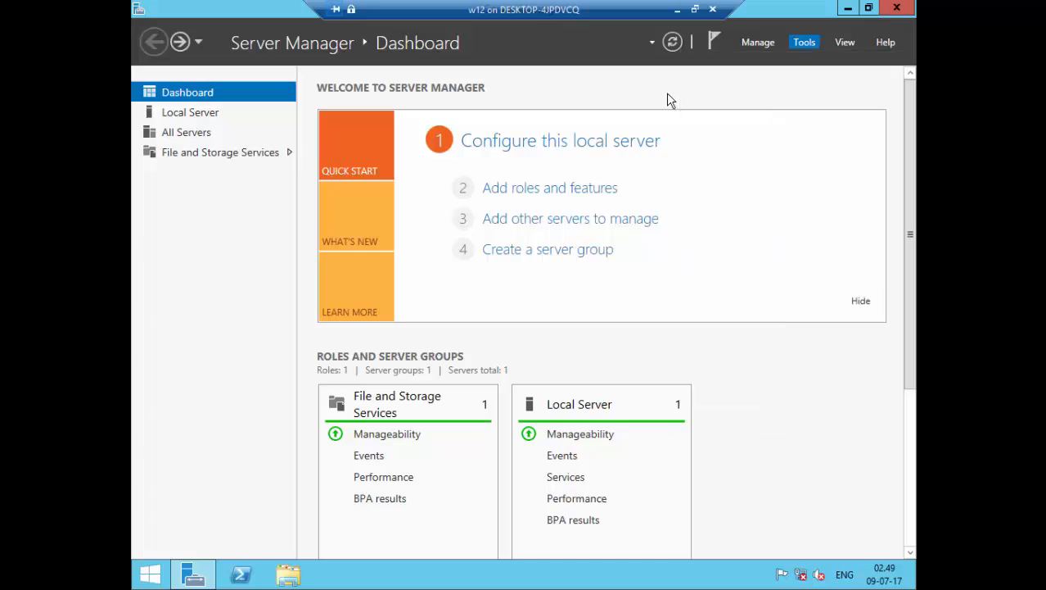
click(843, 45)
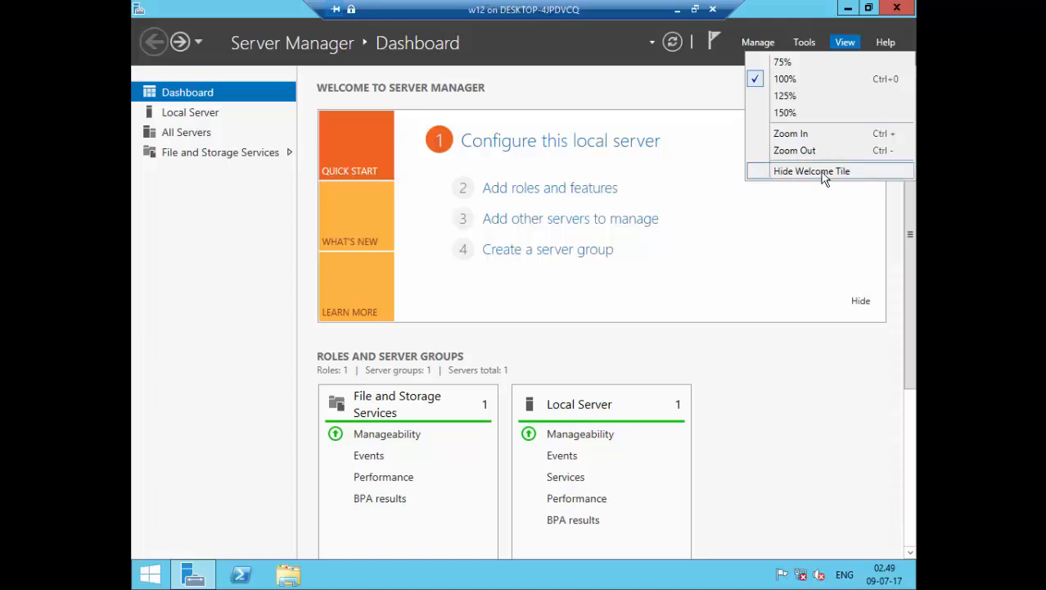
click(766, 231)
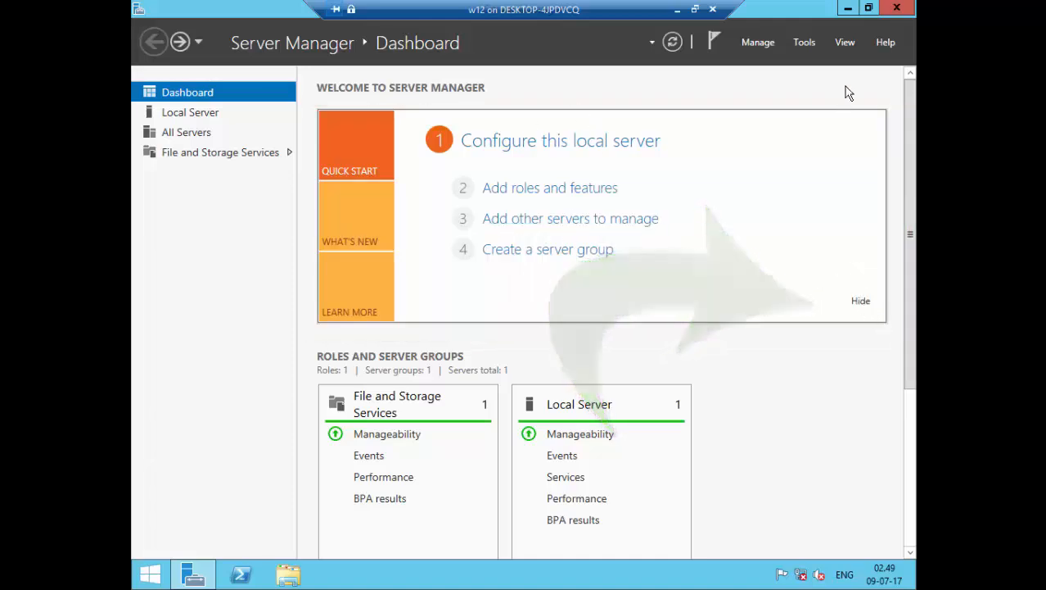
Hide the Welcome tile on the Dashboard and show it again
click(845, 44)
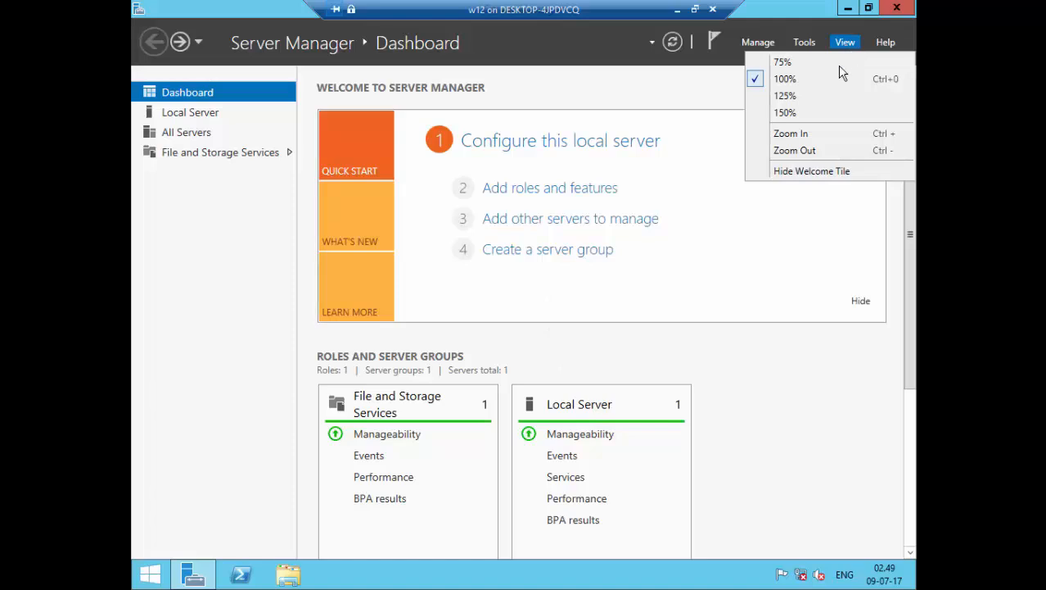
click(821, 174)
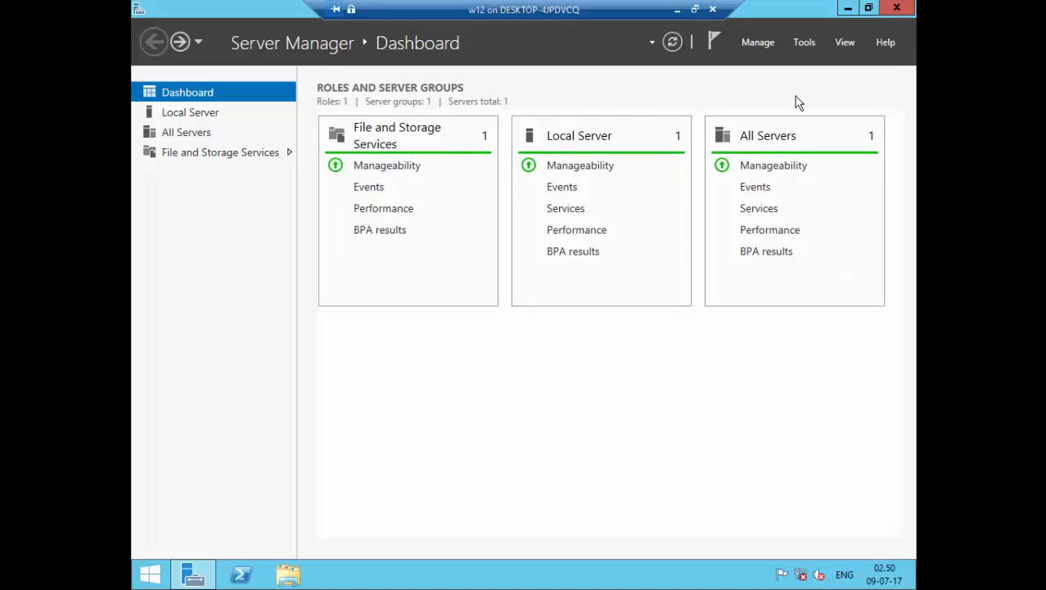
click(845, 42)
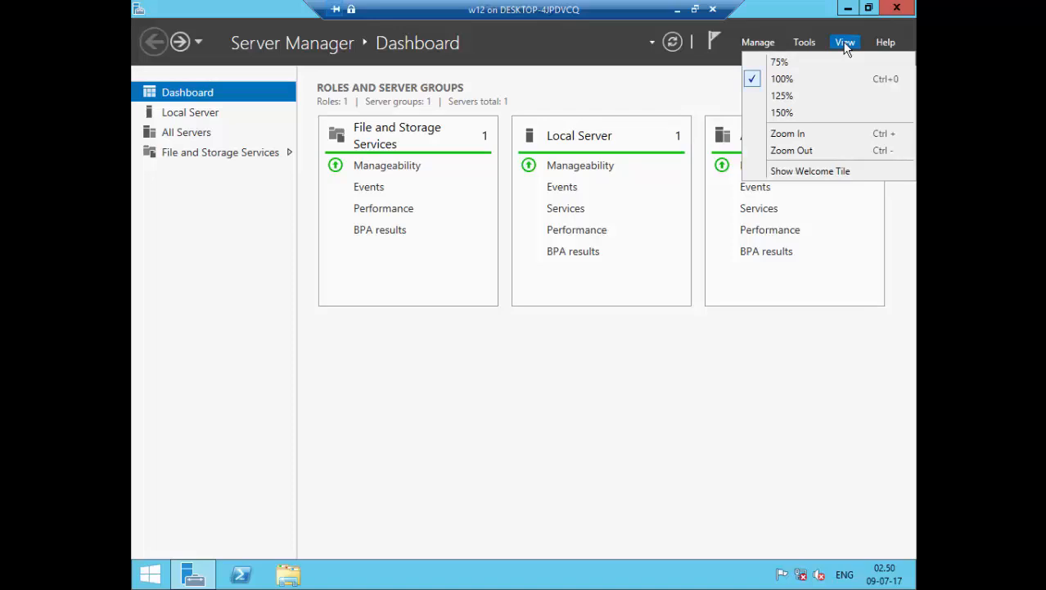
click(844, 182)
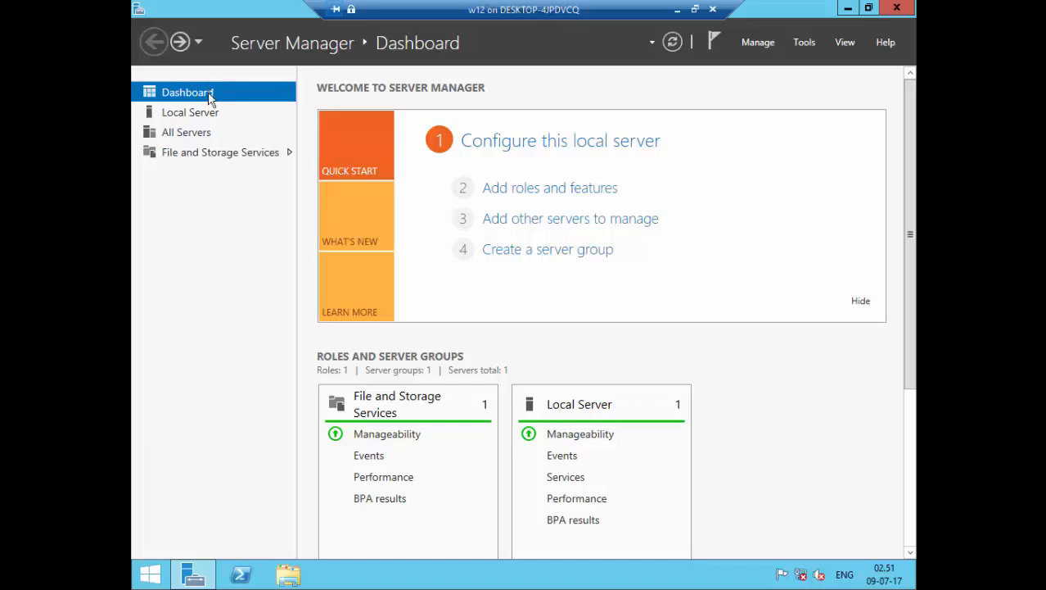
Review the Local Server properties and view the available time zones in the date and time settings without changing them
click(207, 120)
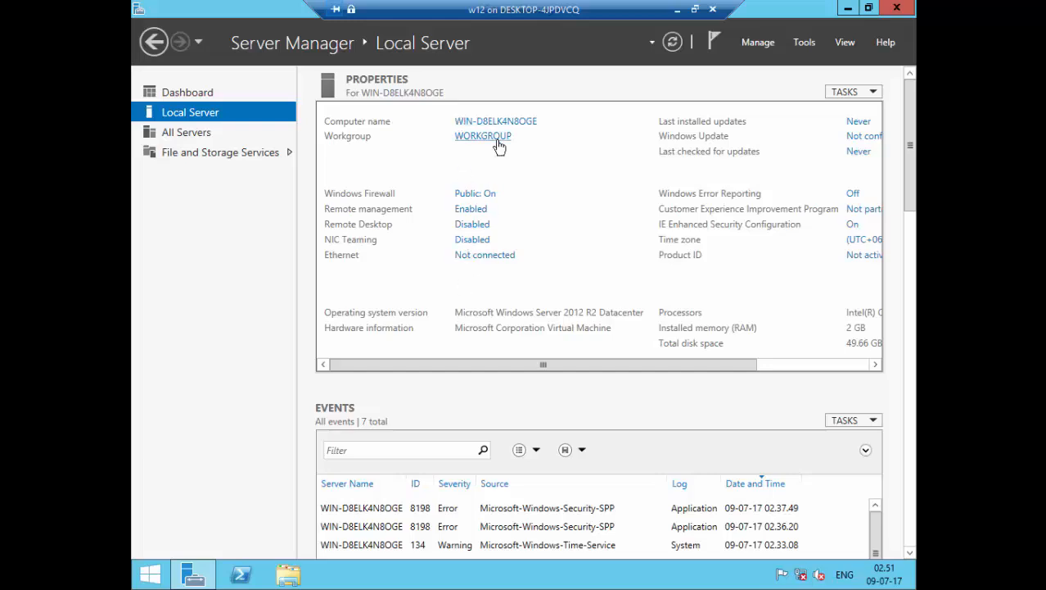
scroll(602, 133, right, 3)
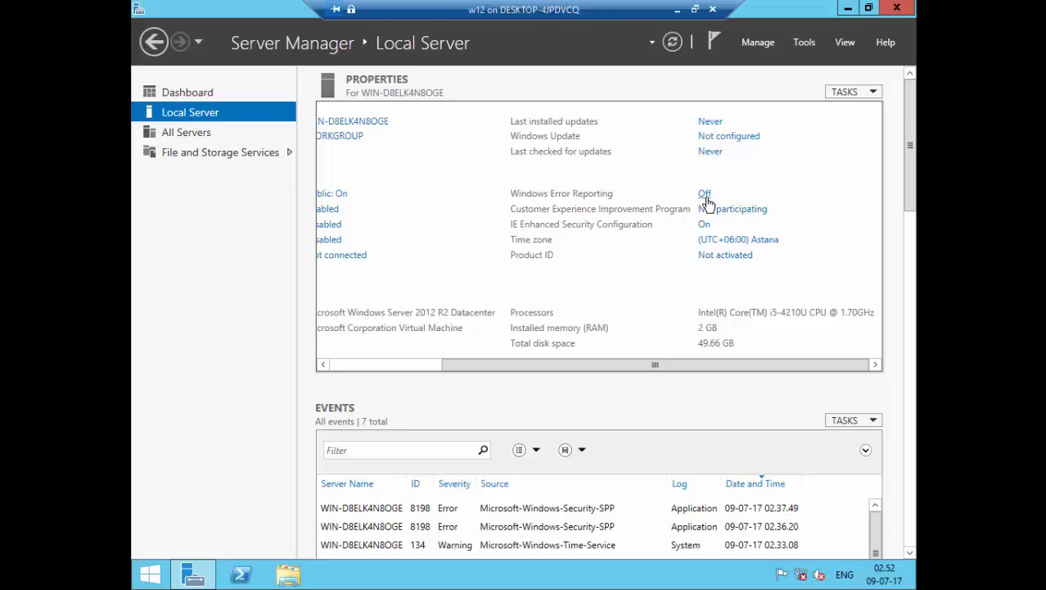
click(755, 239)
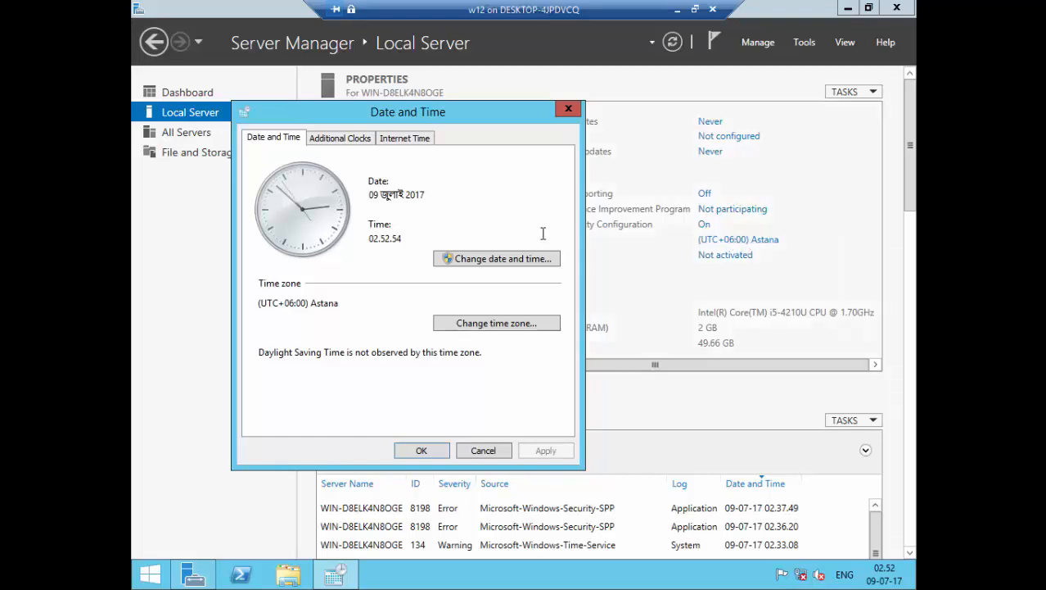
click(508, 324)
click(418, 205)
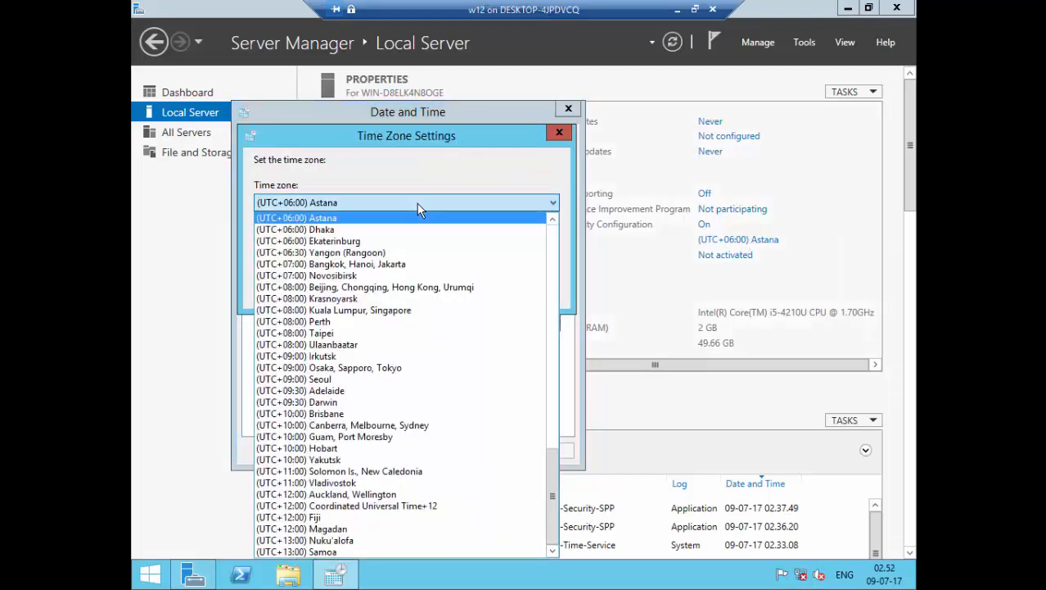
click(559, 132)
click(568, 108)
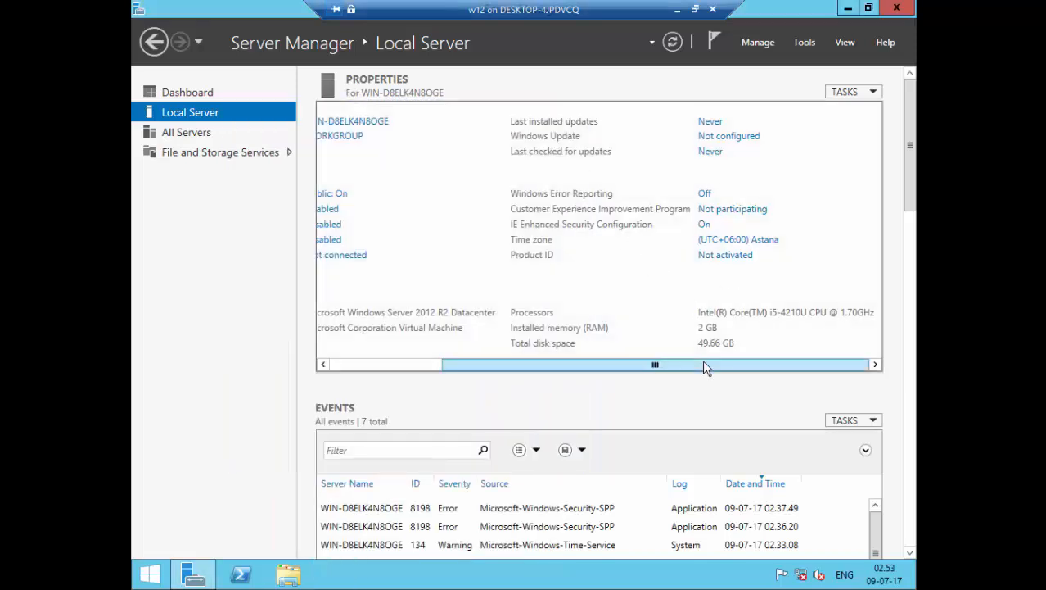
Rename the computer to dsonline, keep it in the workgroup WORKGROUP, and postpone the restart
drag(702, 368, 473, 352)
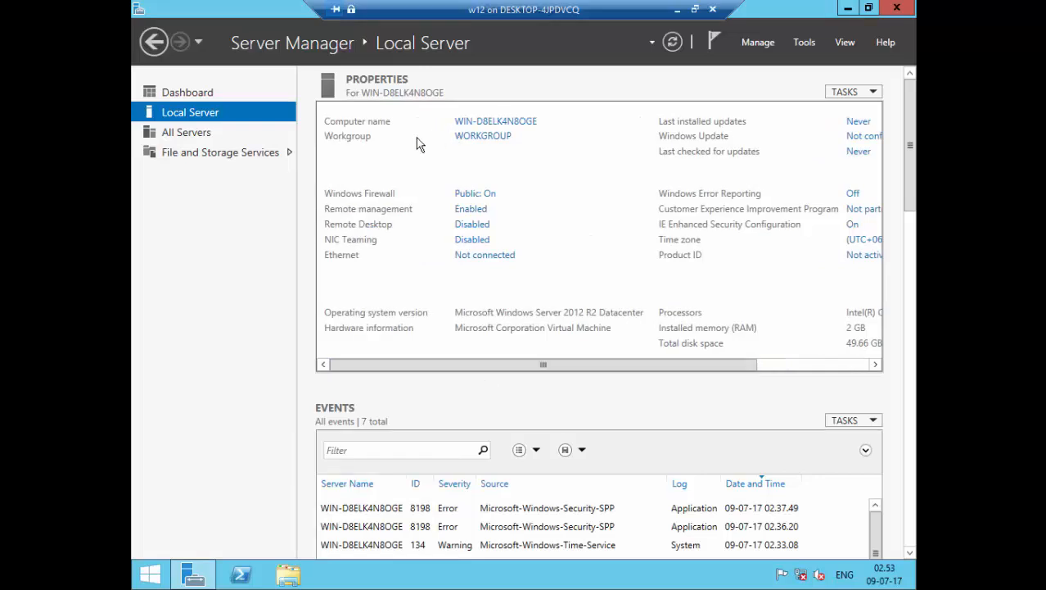
click(477, 130)
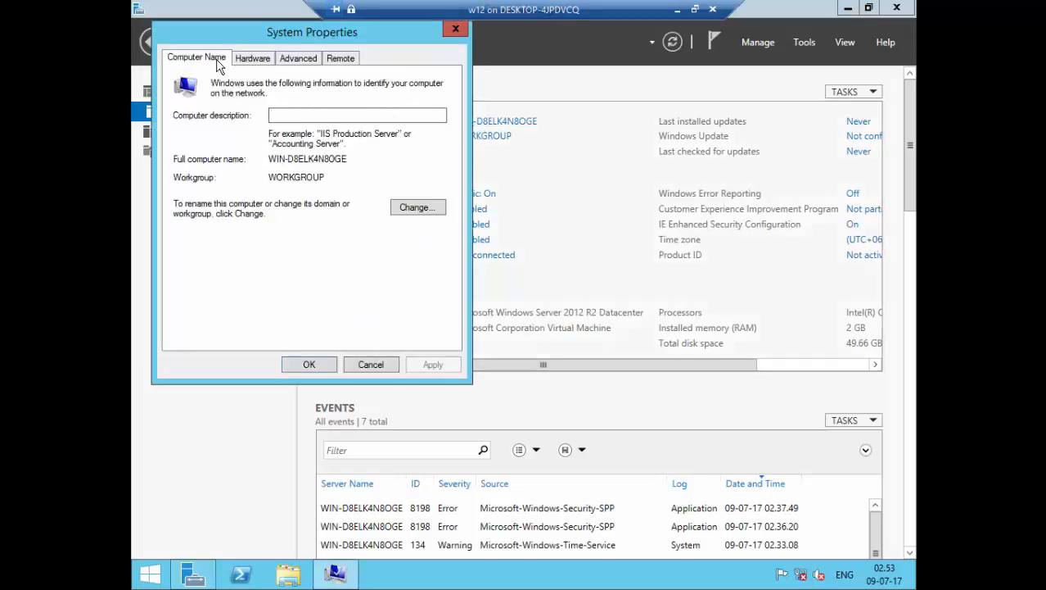
click(416, 208)
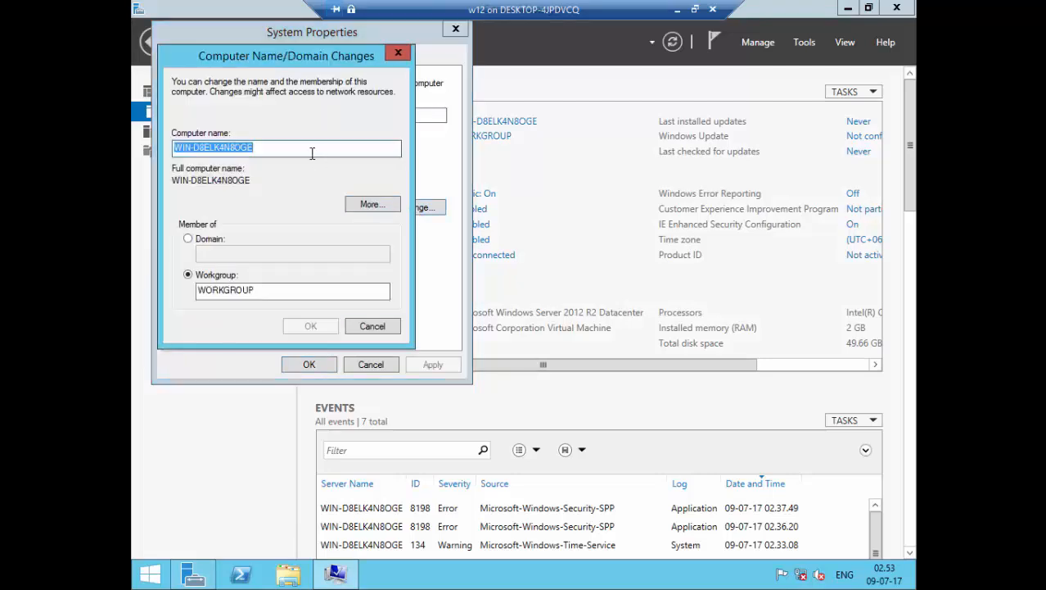
text(dsonline)
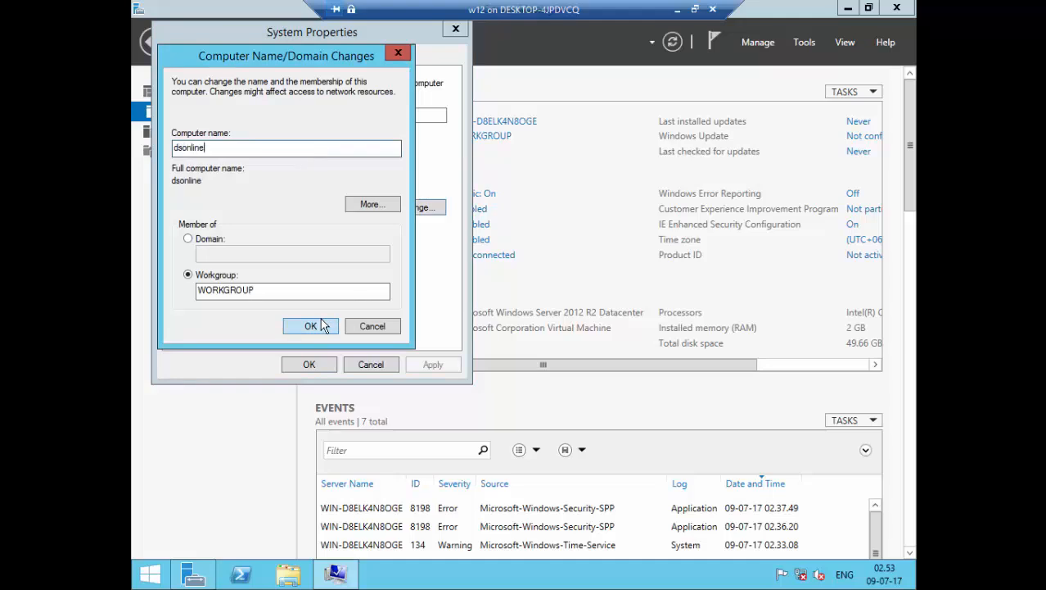
click(189, 240)
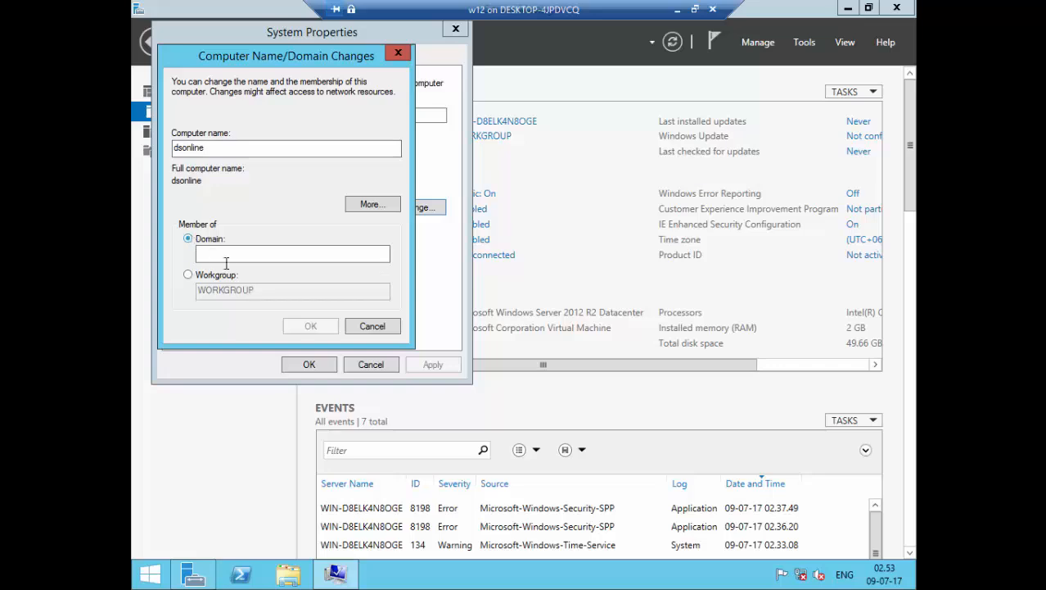
click(190, 276)
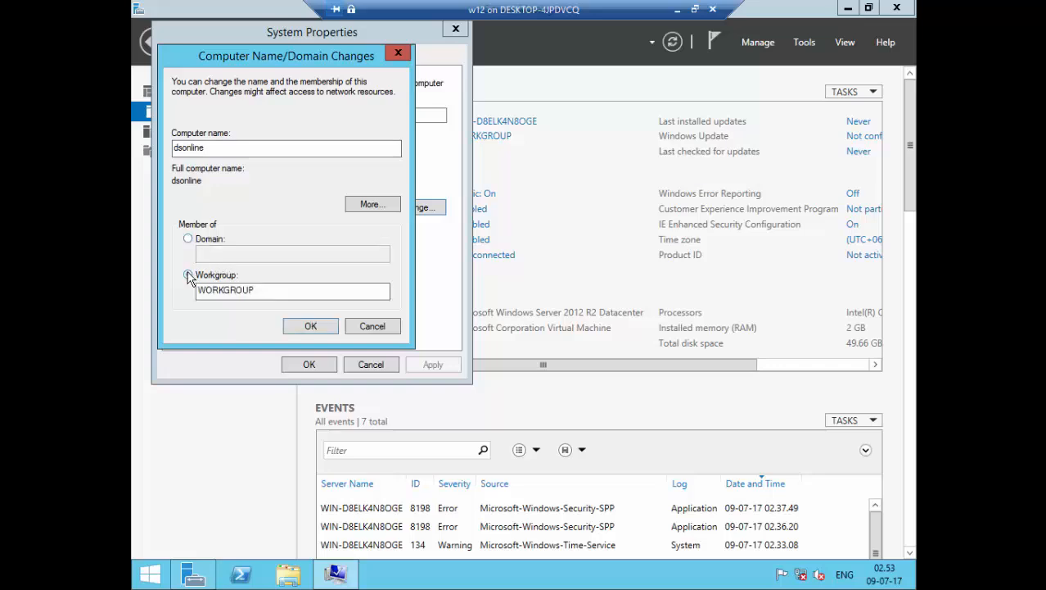
click(302, 328)
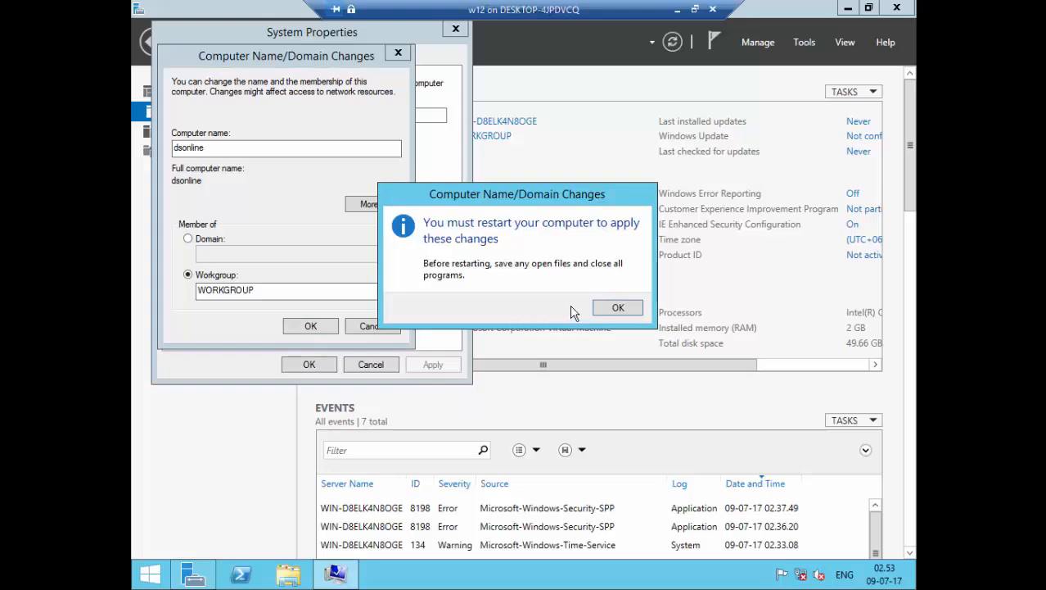
click(610, 314)
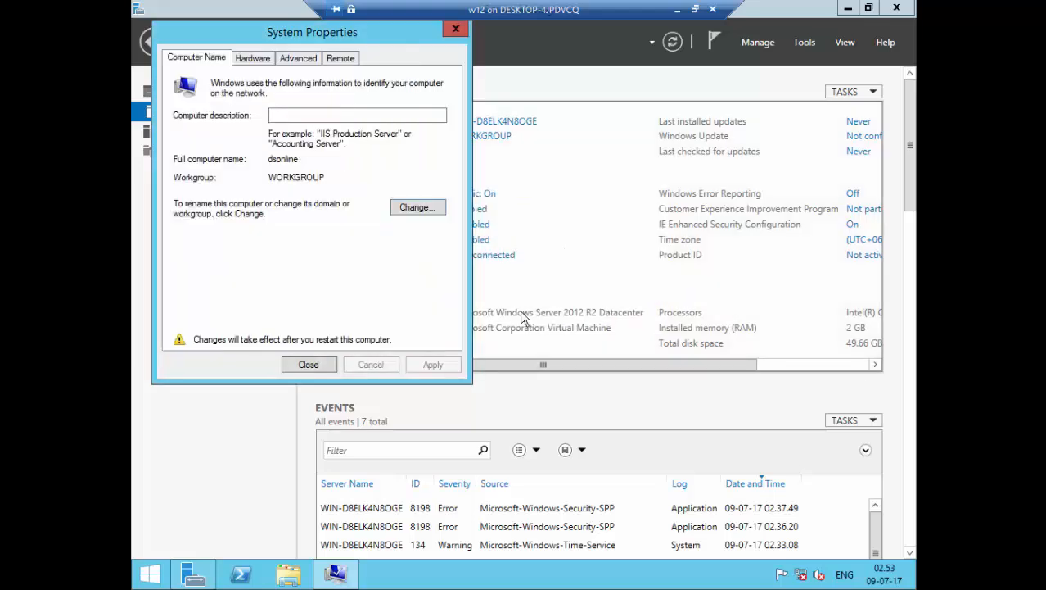
click(306, 362)
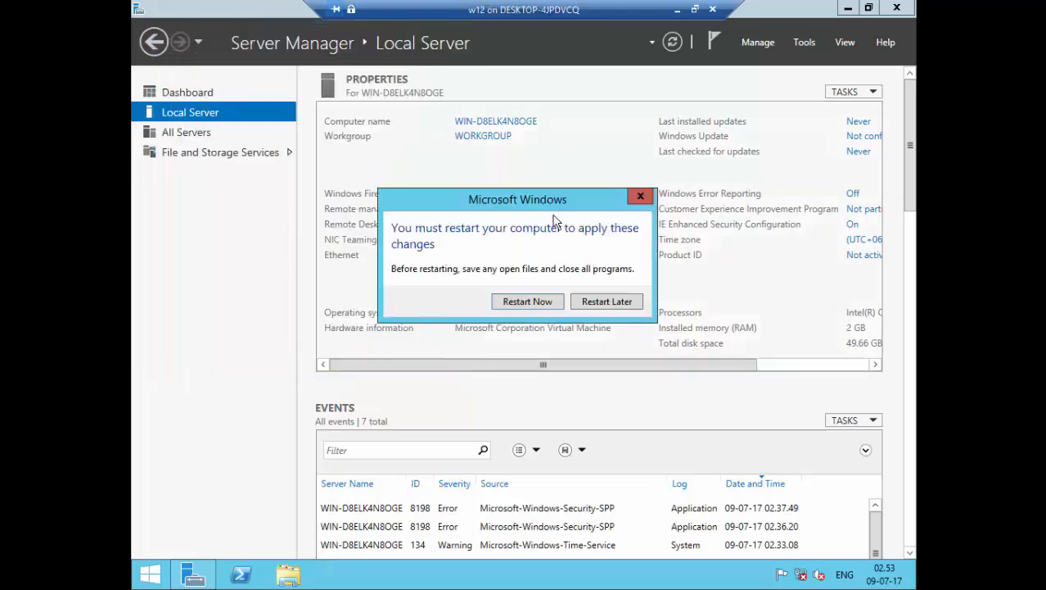
click(596, 304)
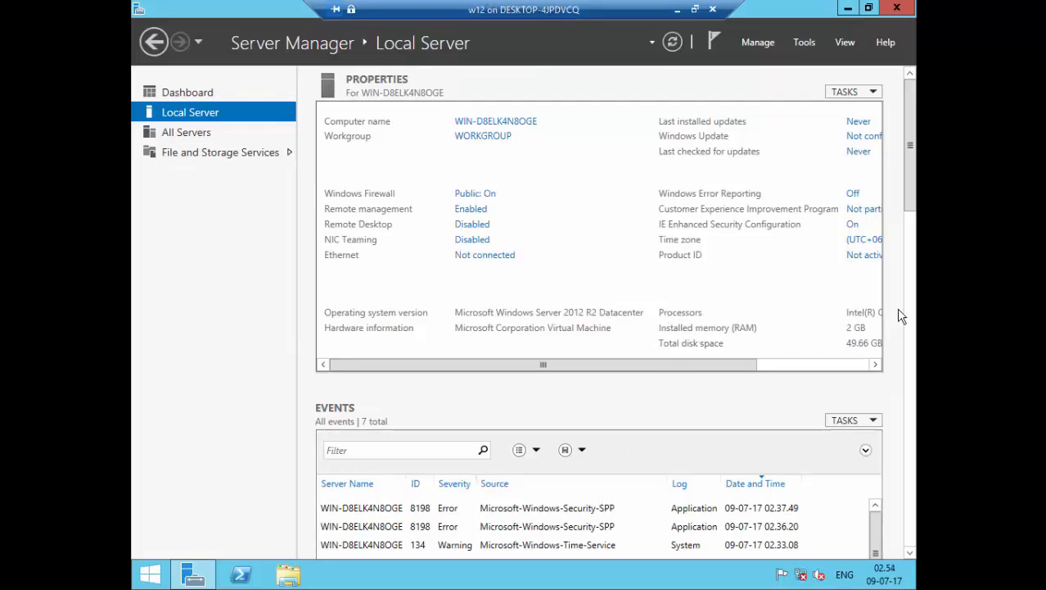
Examine the local server's newest event details, its services list and the Best Practices Analyzer section
drag(909, 205, 918, 274)
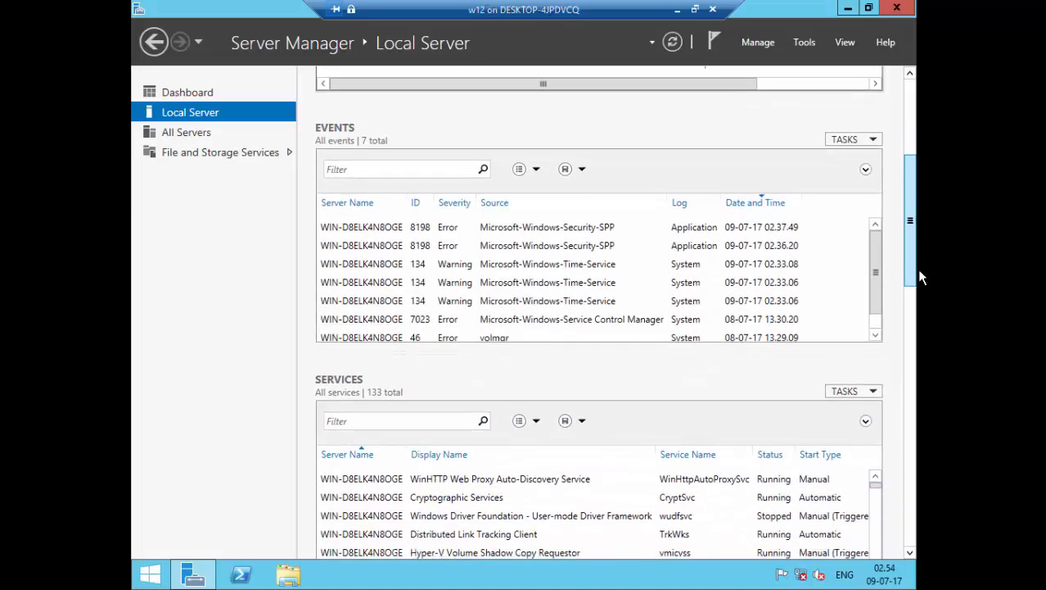
click(570, 229)
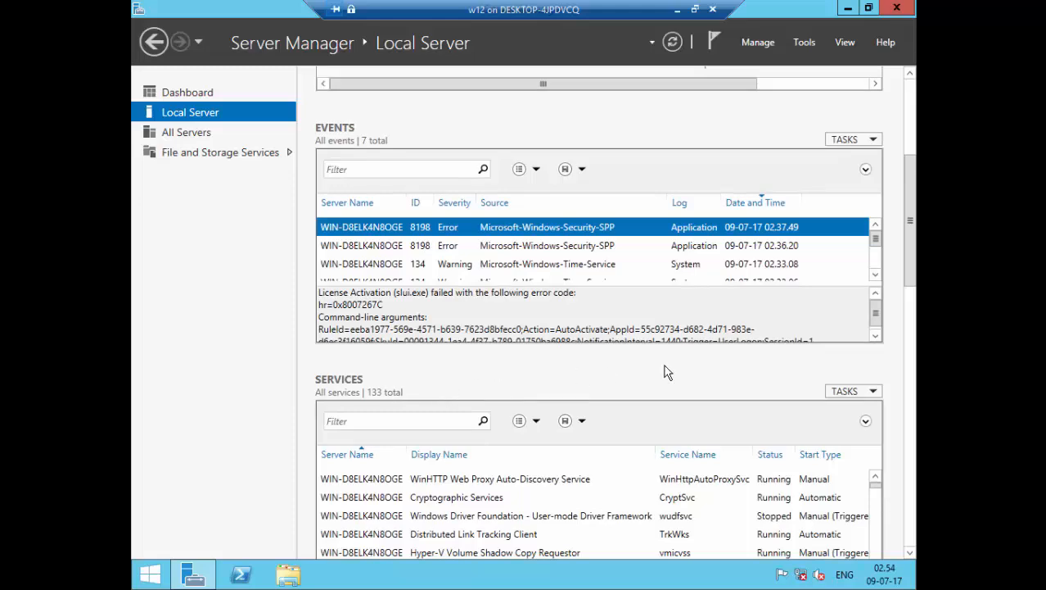
drag(915, 264, 928, 366)
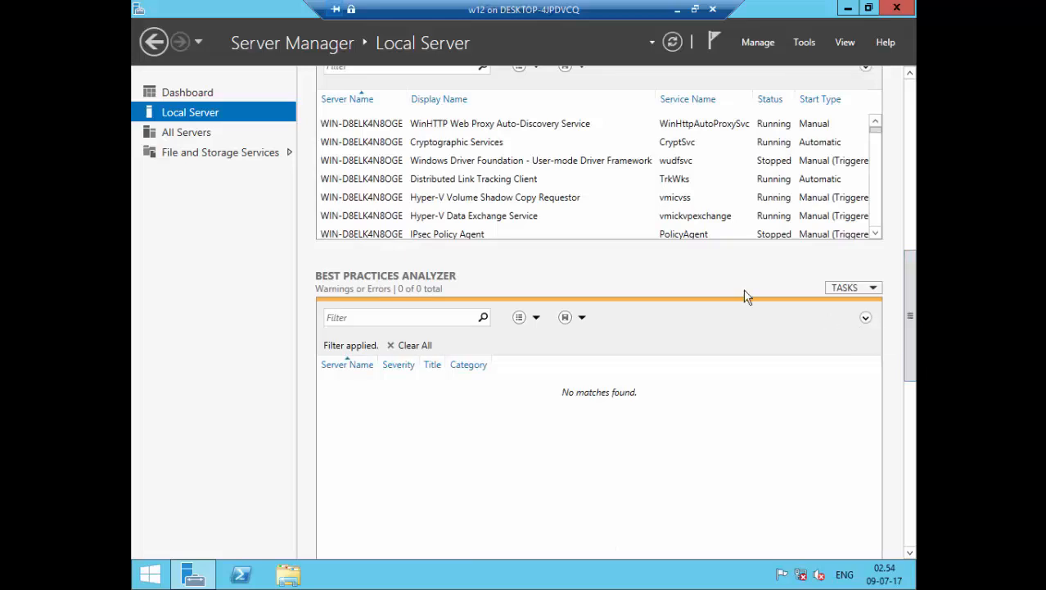
Start a role-based installation on the server from the server pool without adding roles, and expand User Interfaces and Infrastructure among the features
click(205, 96)
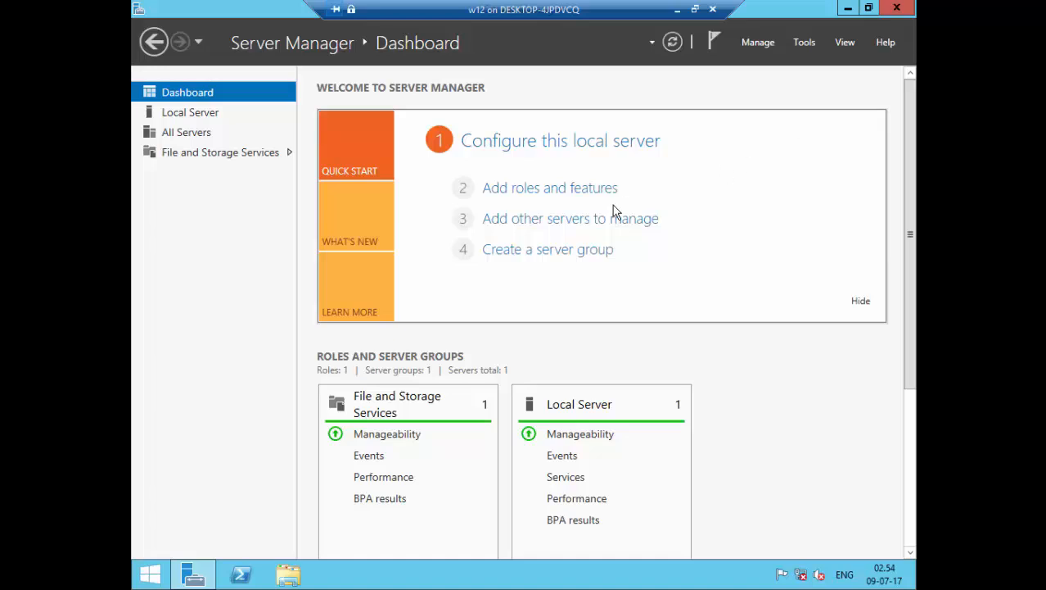
click(535, 189)
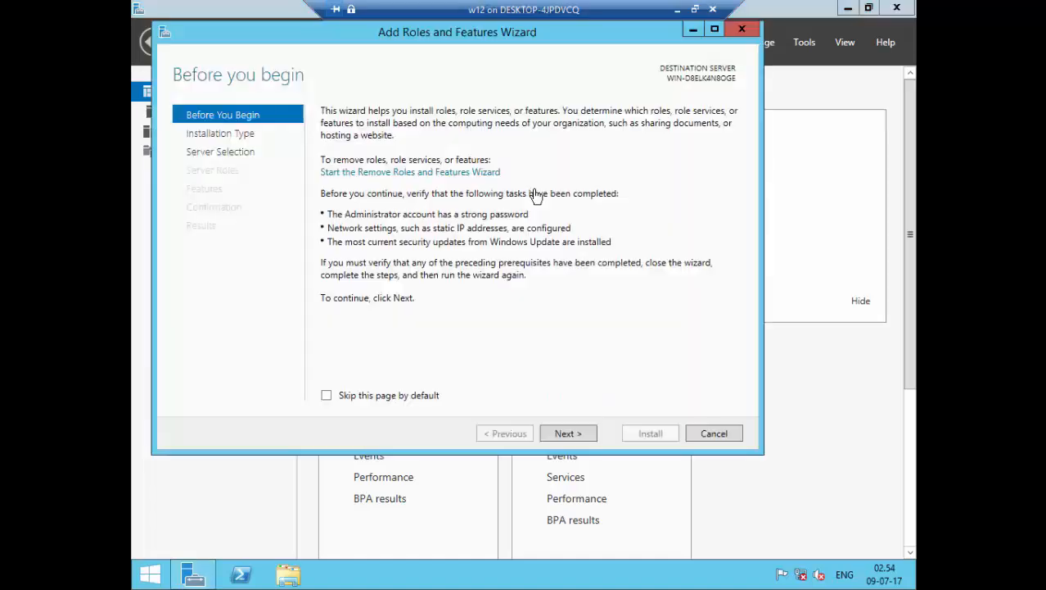
click(575, 434)
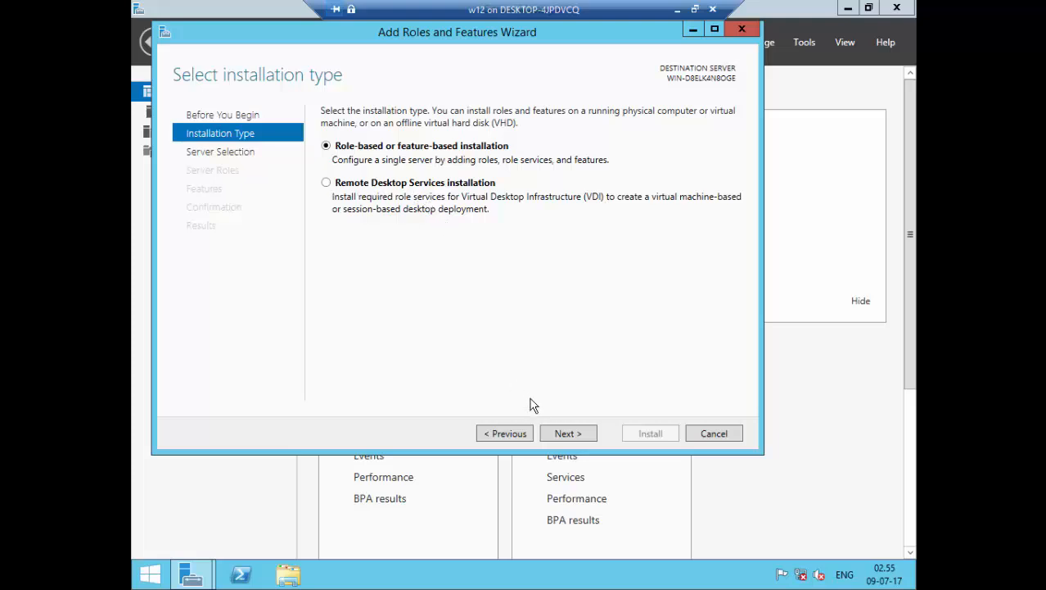
click(567, 434)
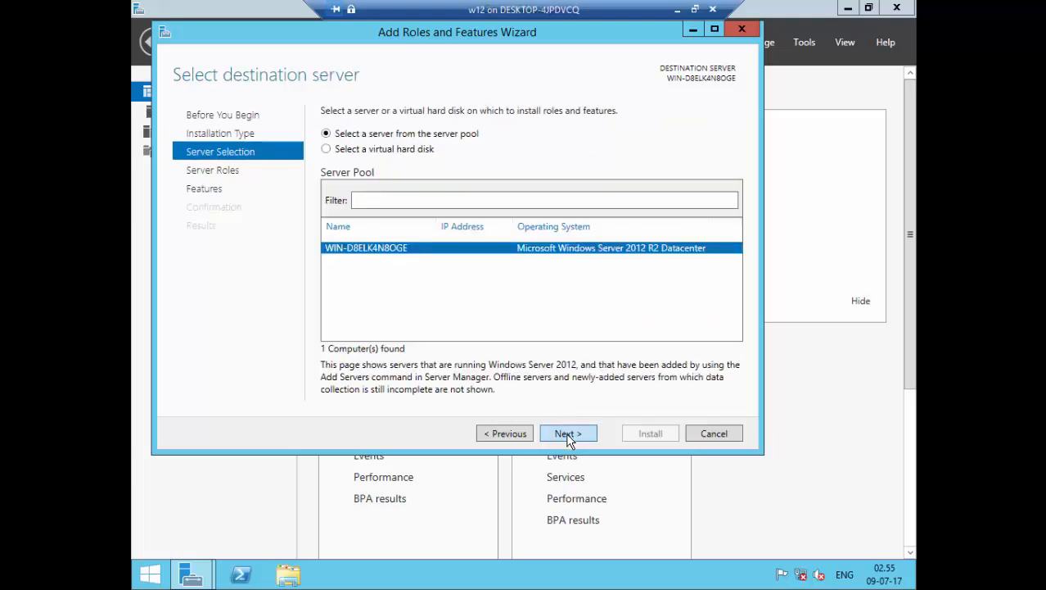
click(567, 435)
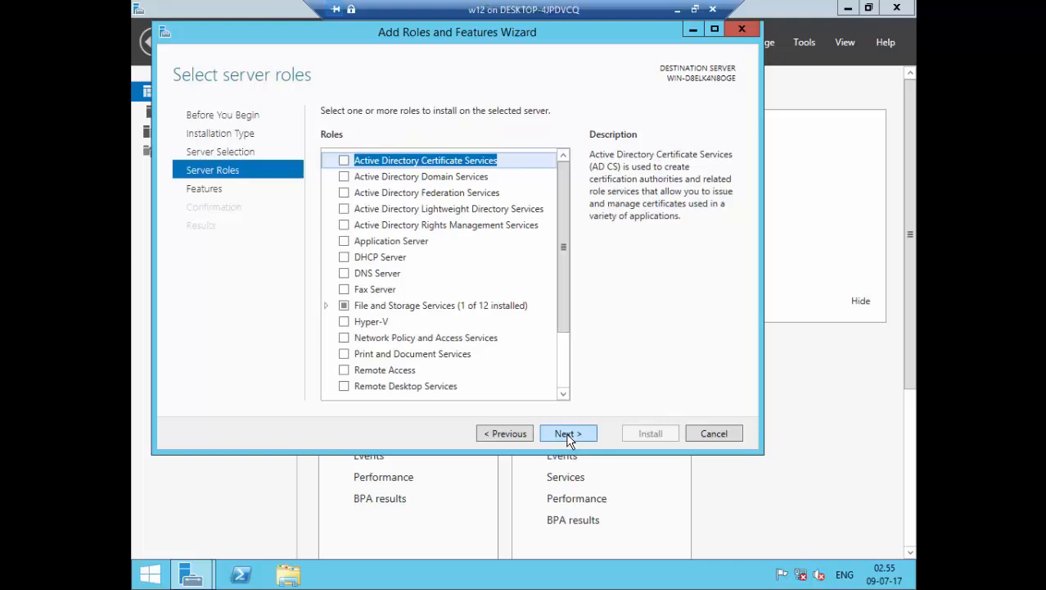
click(566, 434)
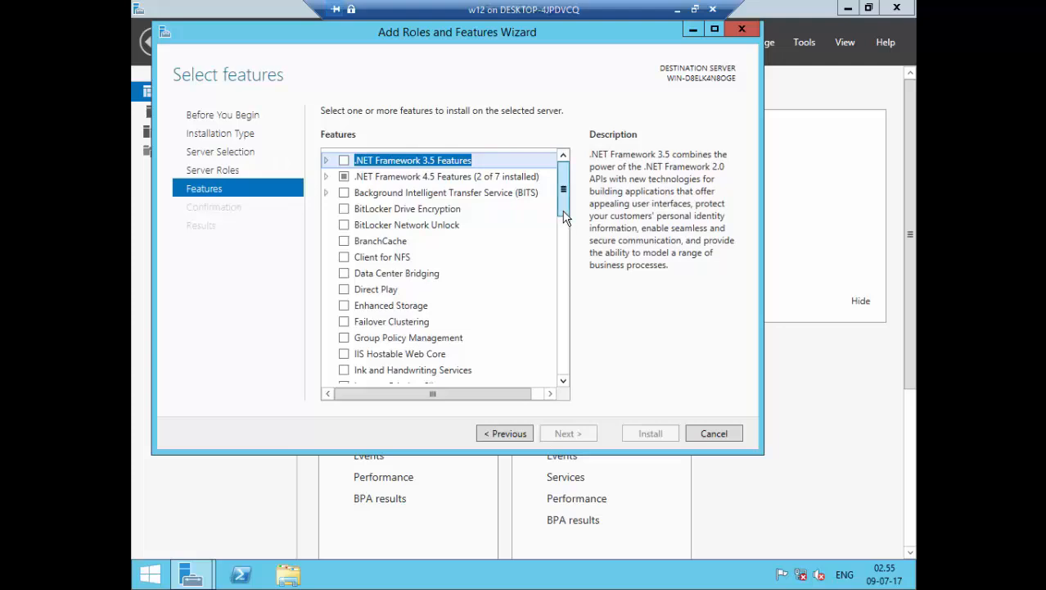
key(u)
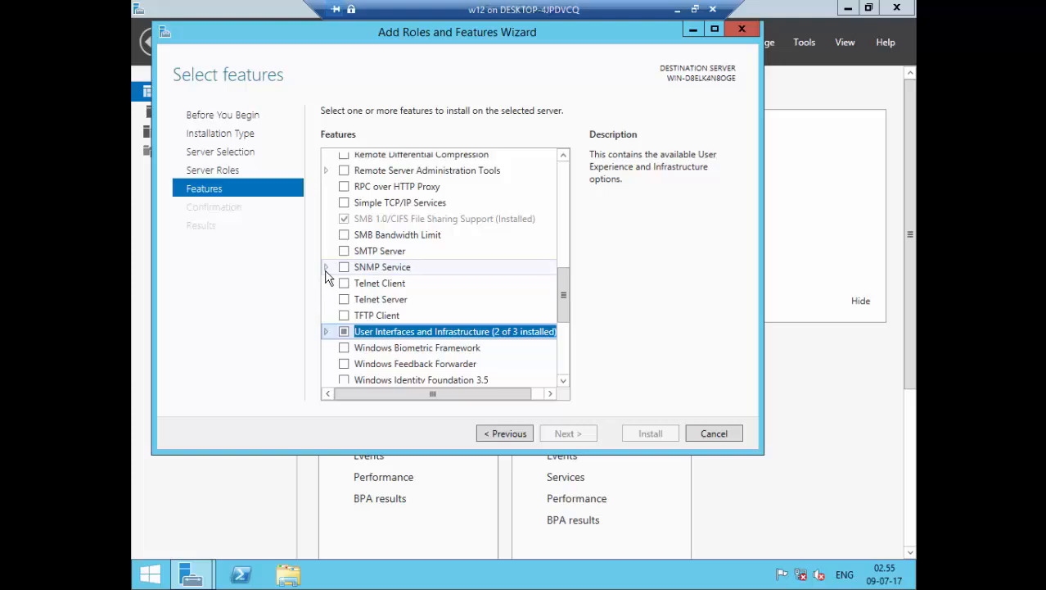
click(326, 332)
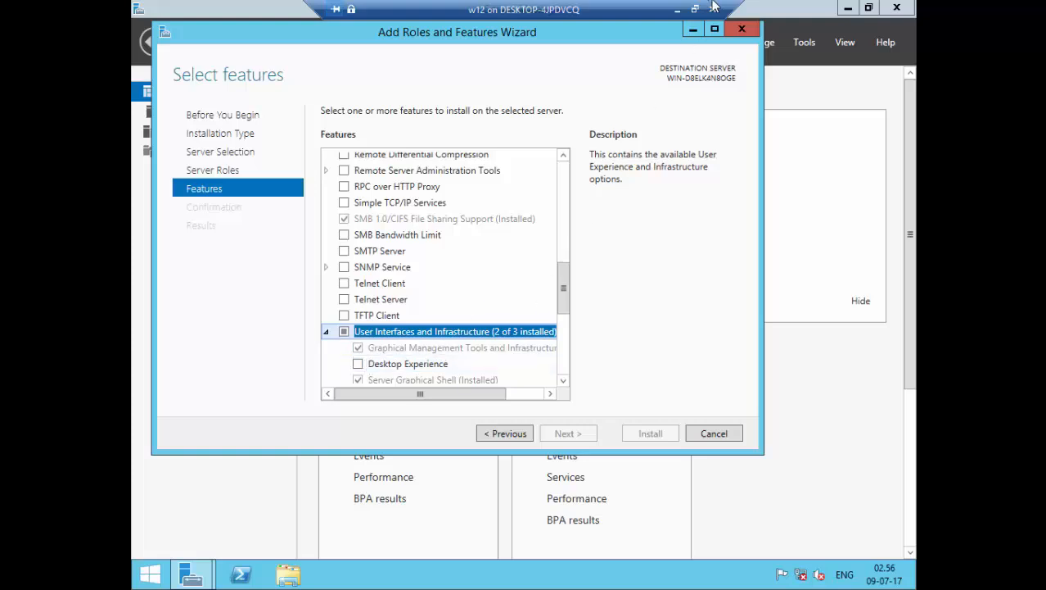
Minimize the open windows to inspect the desktop's context menu options, and return to the feature selection
click(693, 31)
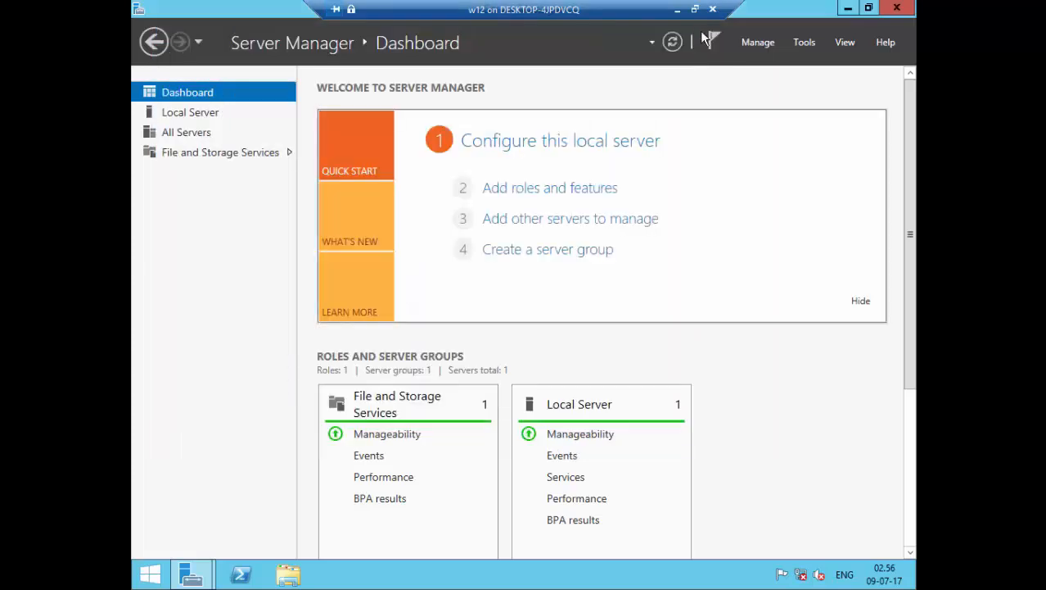
click(848, 8)
right_click(510, 149)
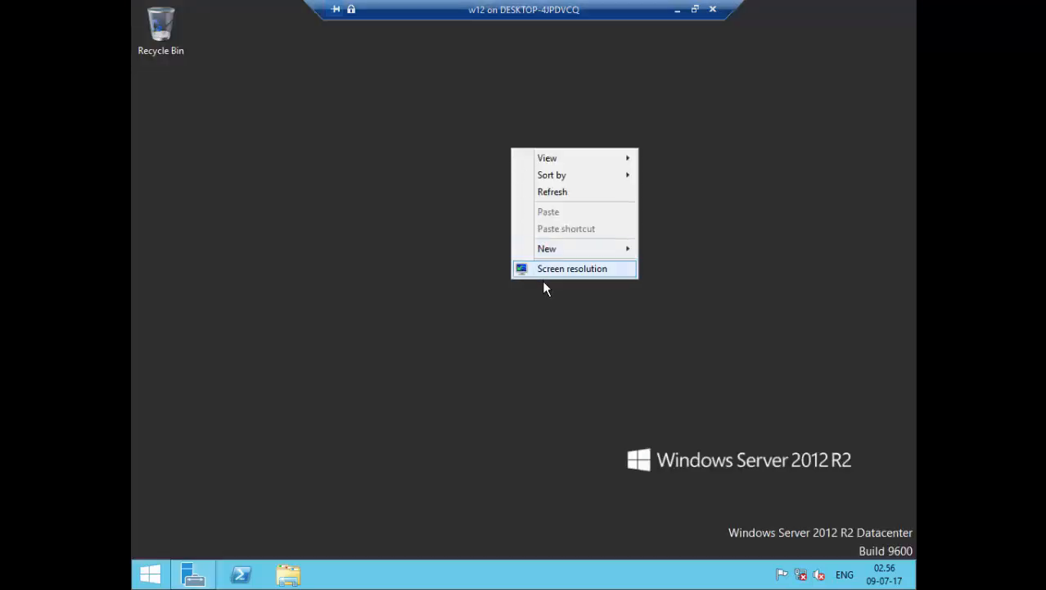
click(391, 299)
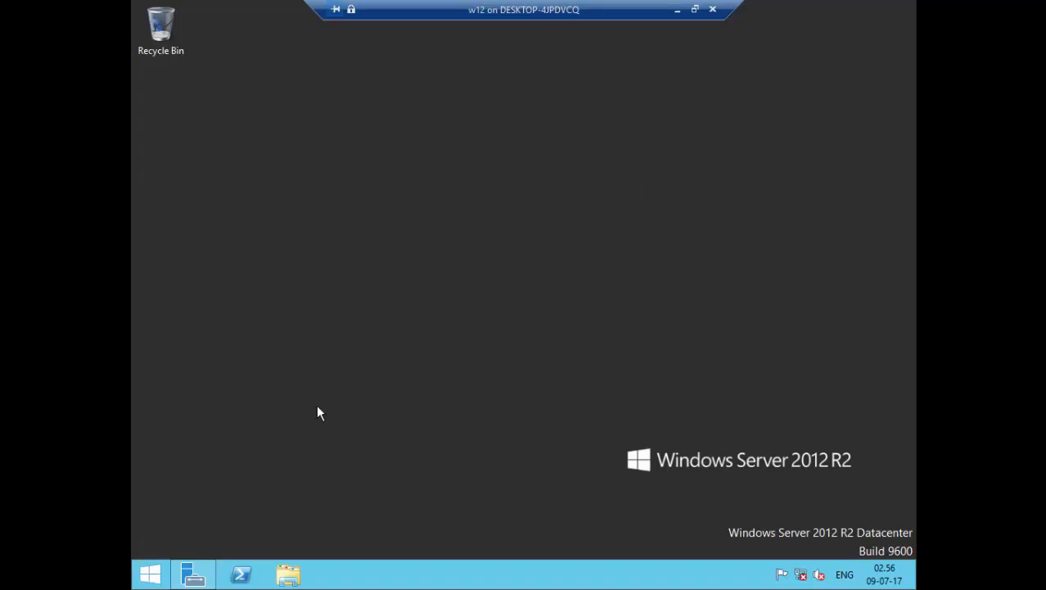
click(195, 576)
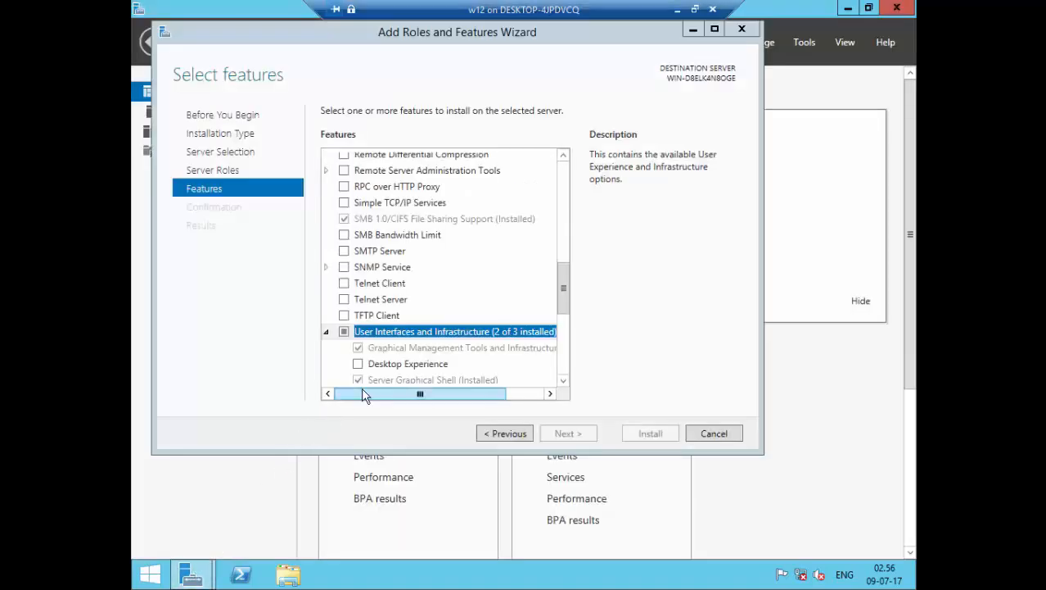
Install Desktop Experience with its required features Ink and Handwriting Services and Media Foundation, including management tools, and close the finished wizard
click(358, 364)
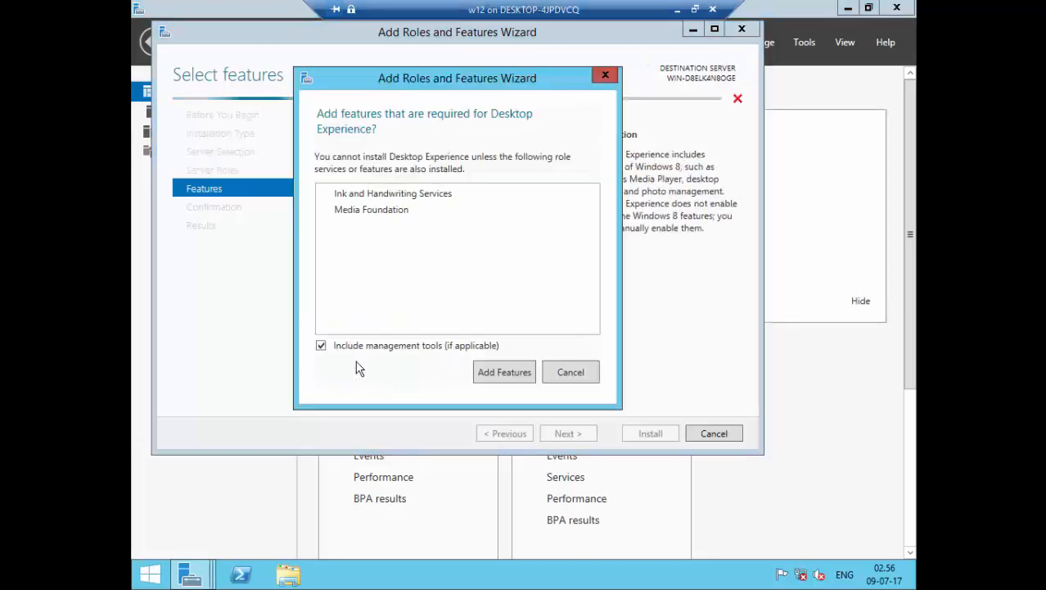
click(504, 373)
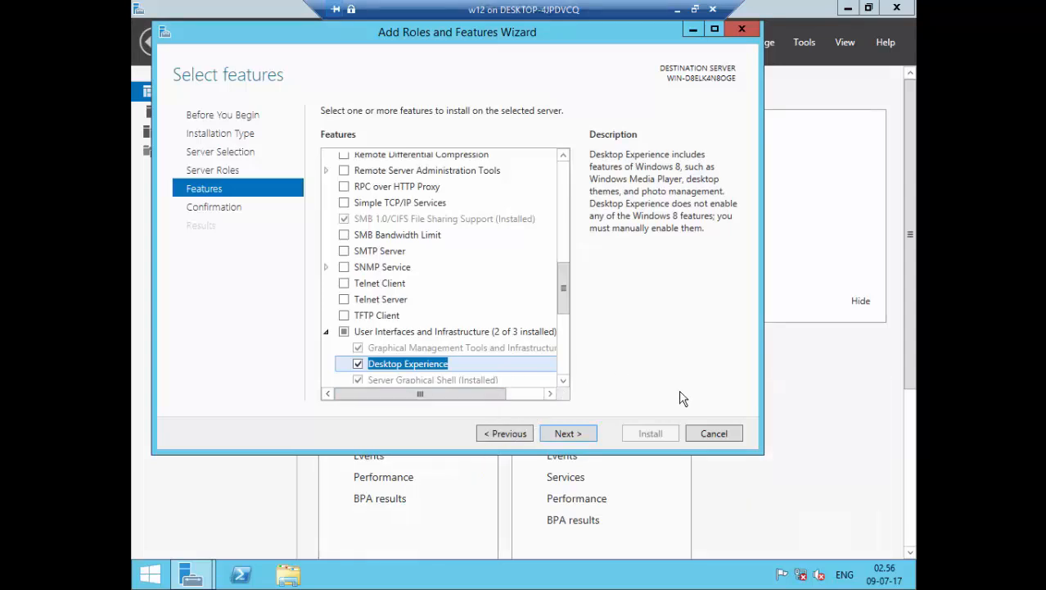
click(572, 433)
click(651, 433)
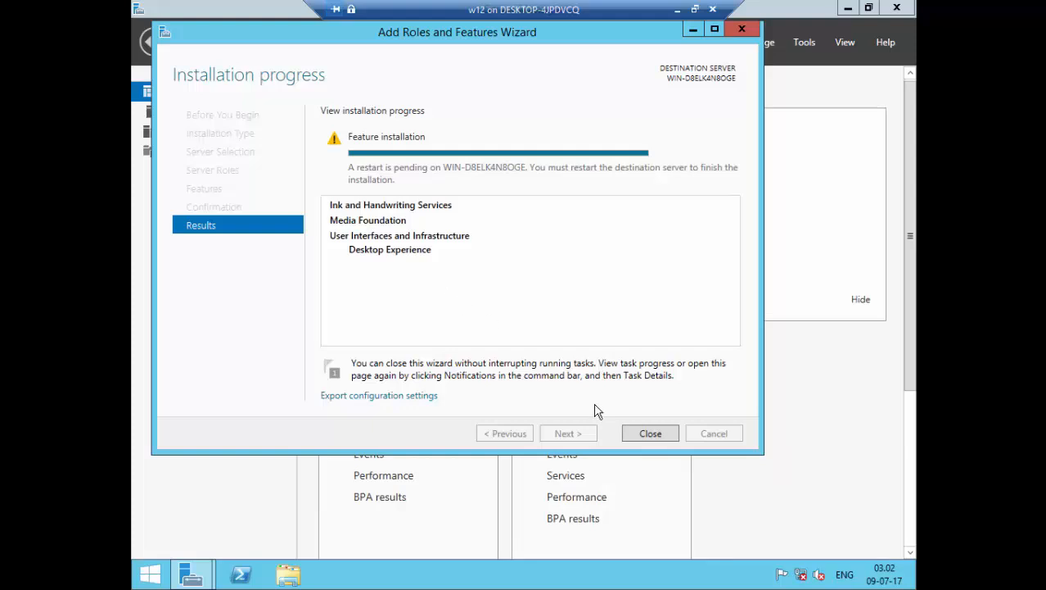
click(654, 434)
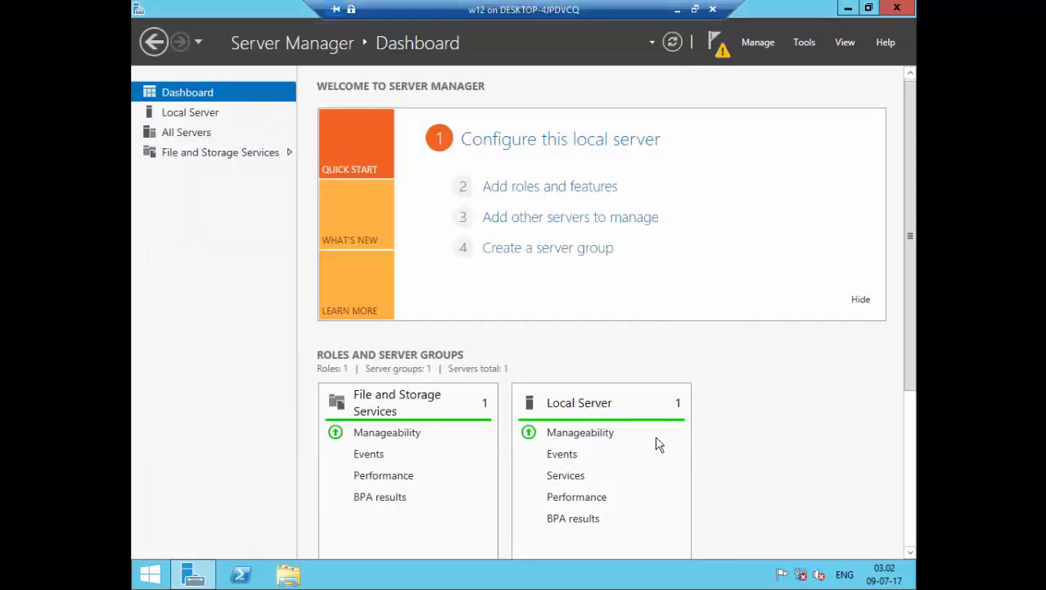
Check the Server Manager notifications and the desktop's context menu after the feature installation, and return to the Dashboard
click(712, 49)
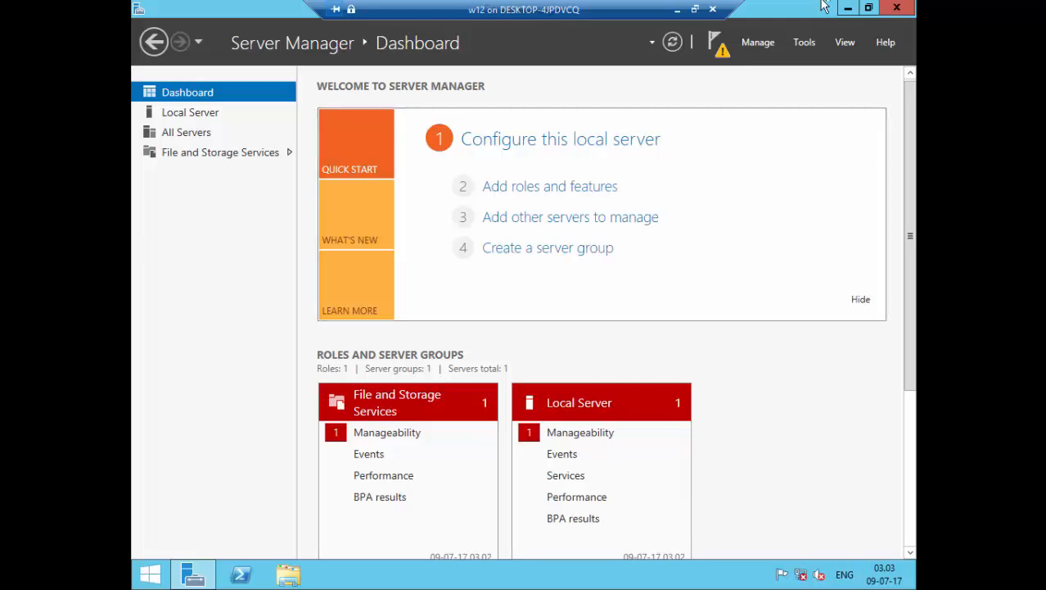
click(846, 9)
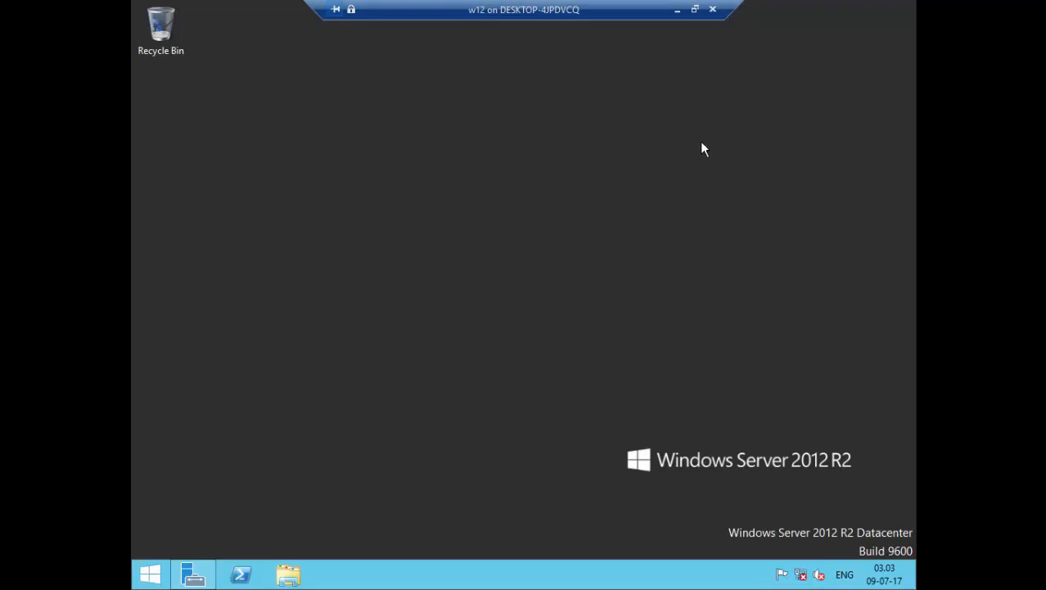
right_click(438, 110)
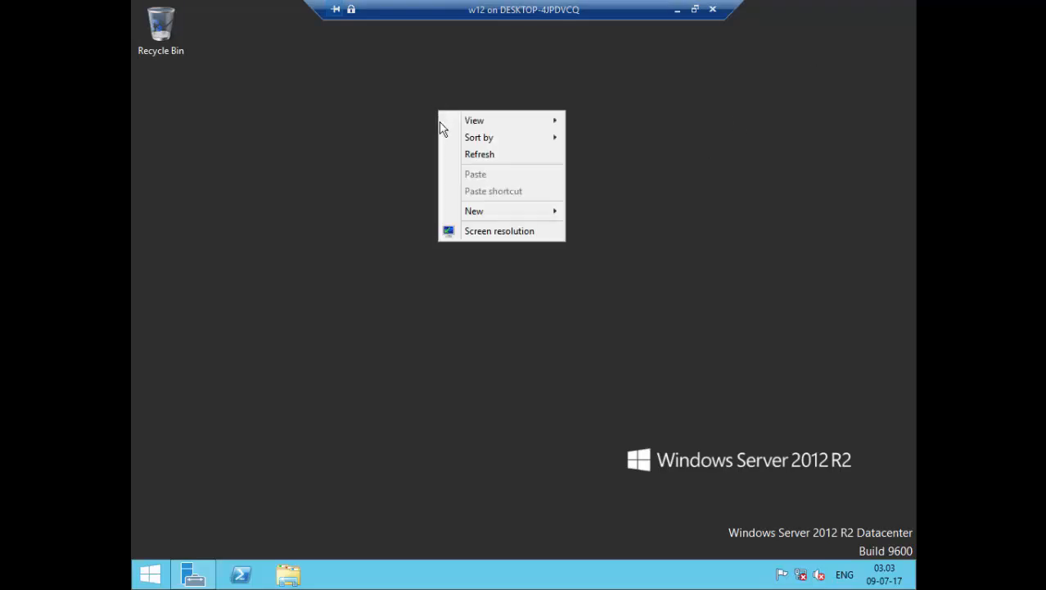
click(503, 258)
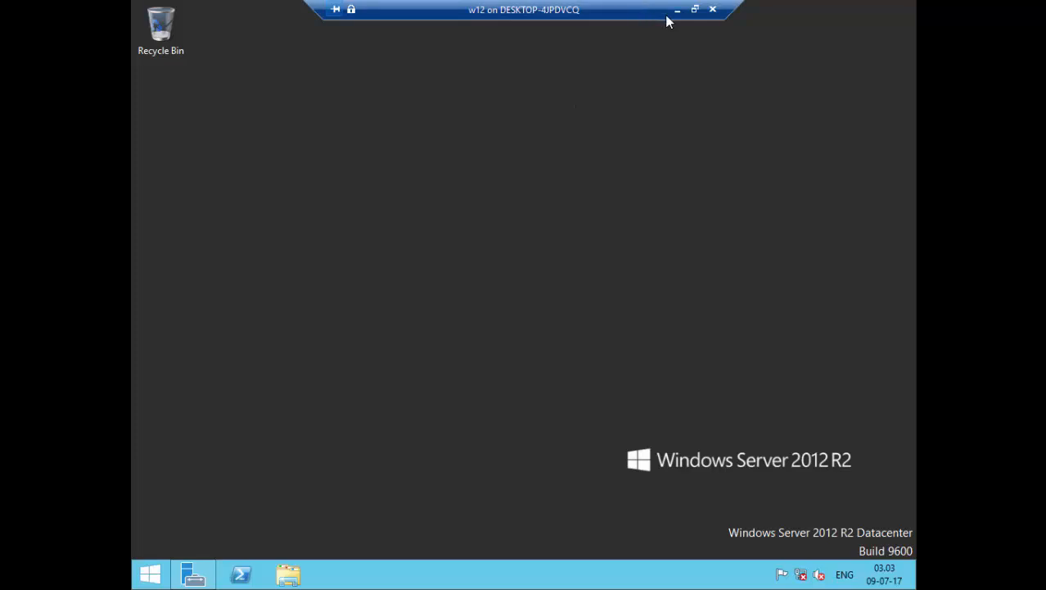
click(193, 574)
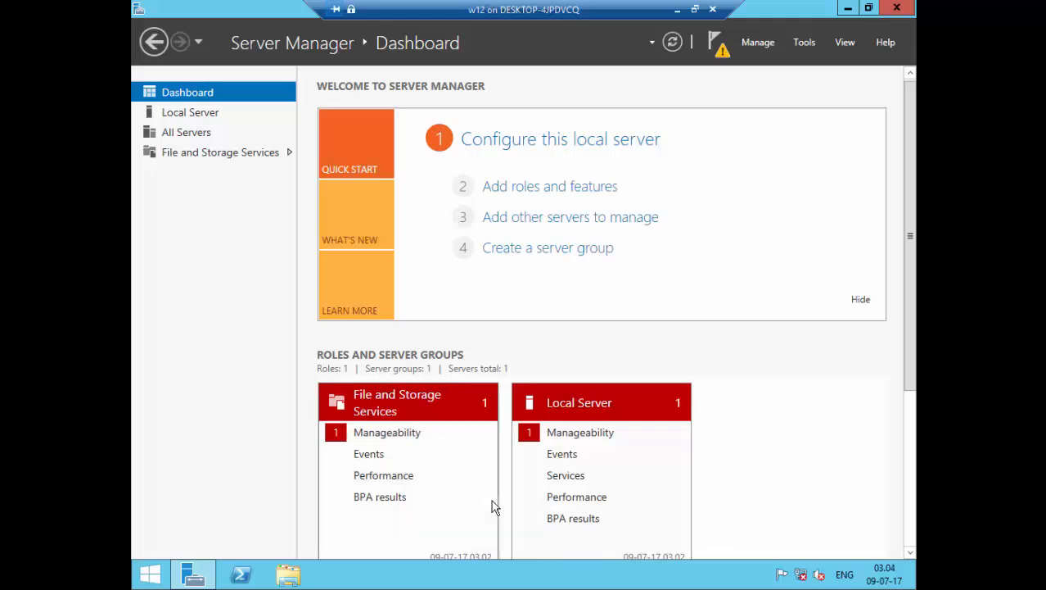
View the performance details of File and Storage Services and look over the remaining role and server group tiles
click(397, 475)
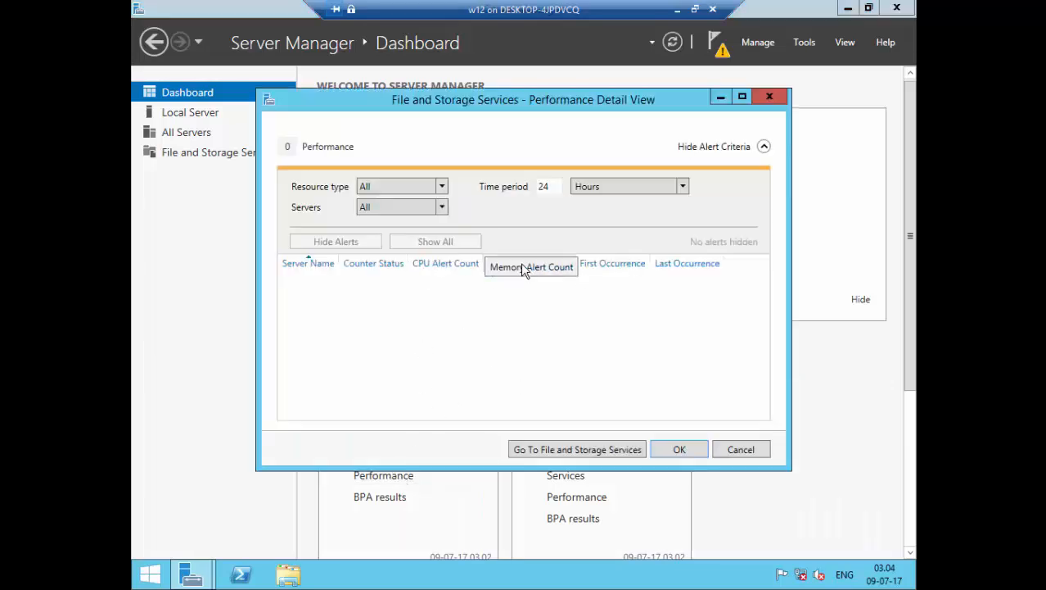
click(770, 97)
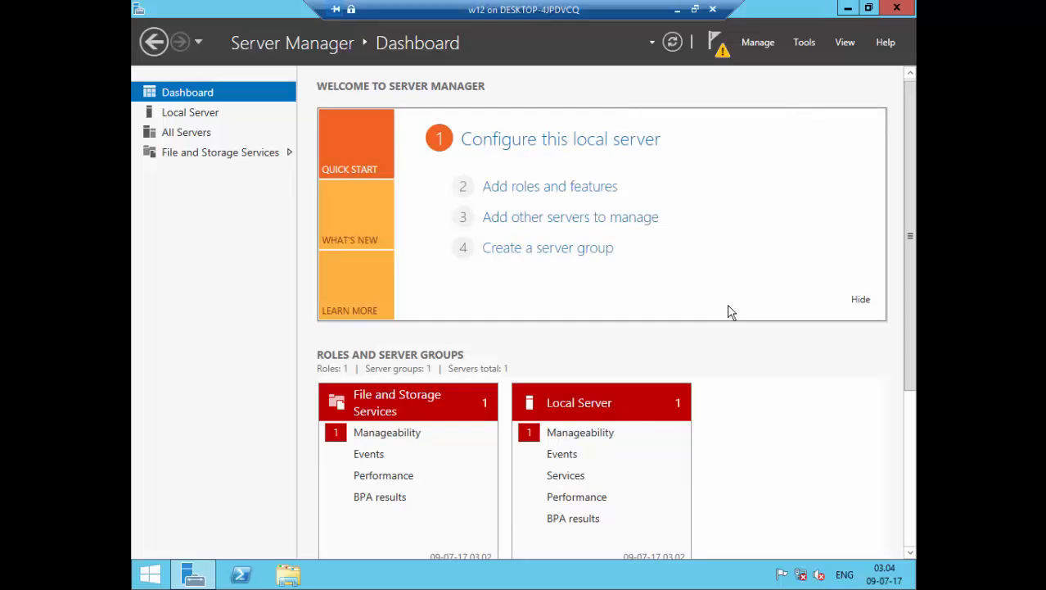
click(899, 471)
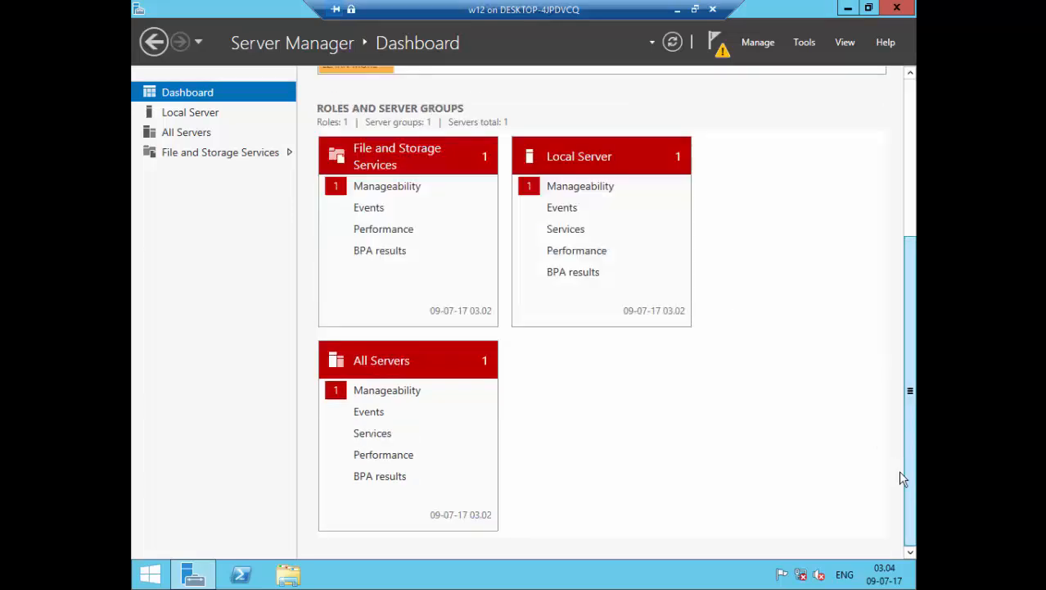